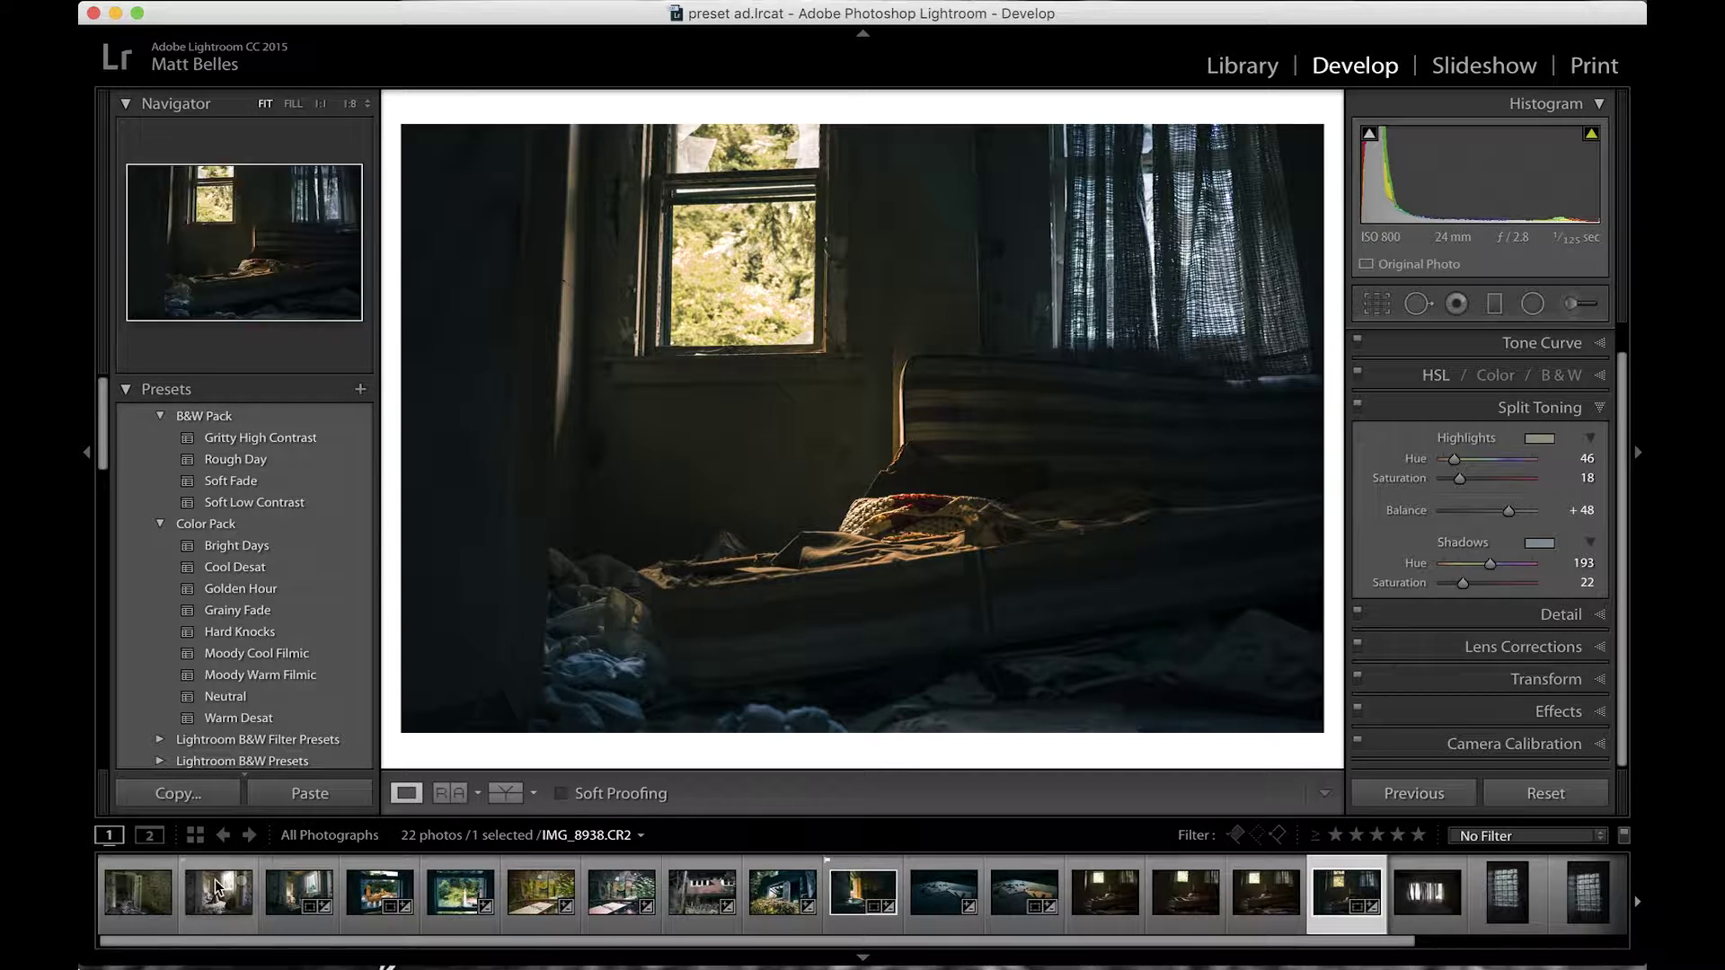
Step: Load the first photo of the shoot, IMG_8938.CR2, in the Develop module
{"action": "left_click", "coordinate": [135, 890]}
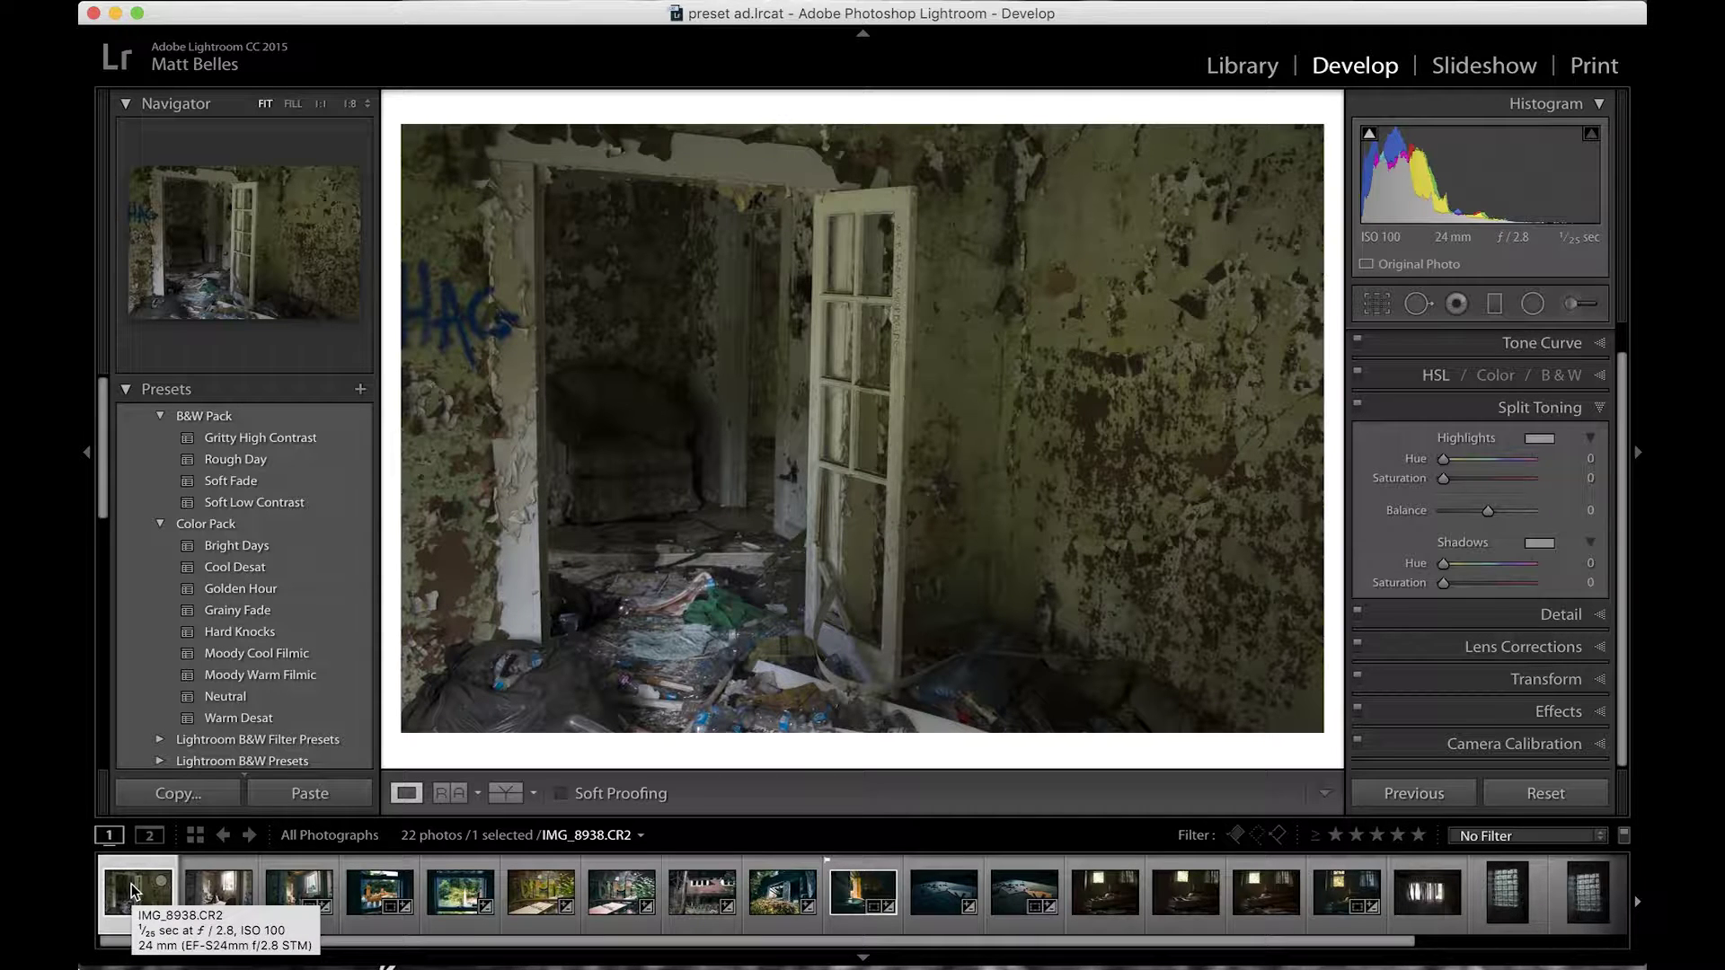
Step: Rate the keeper photos one star, ending on the blinds shot IMG_8966.CR2
{"action": "key", "text": "Right"}
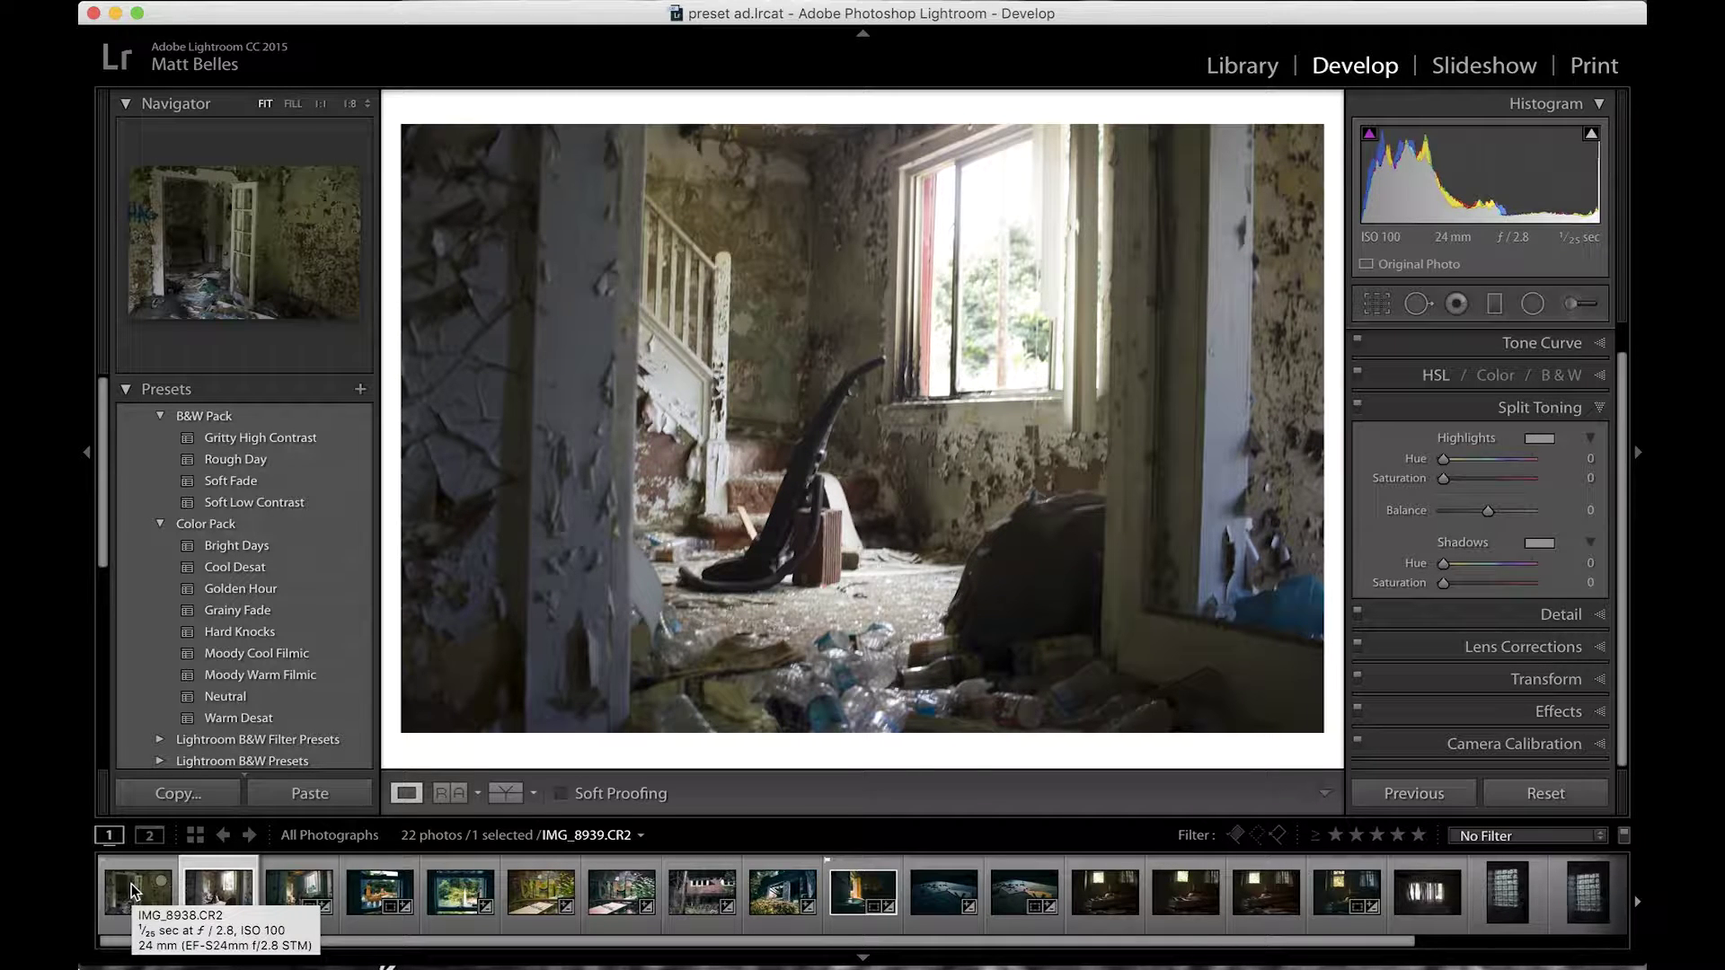
{"action": "key", "text": "Right"}
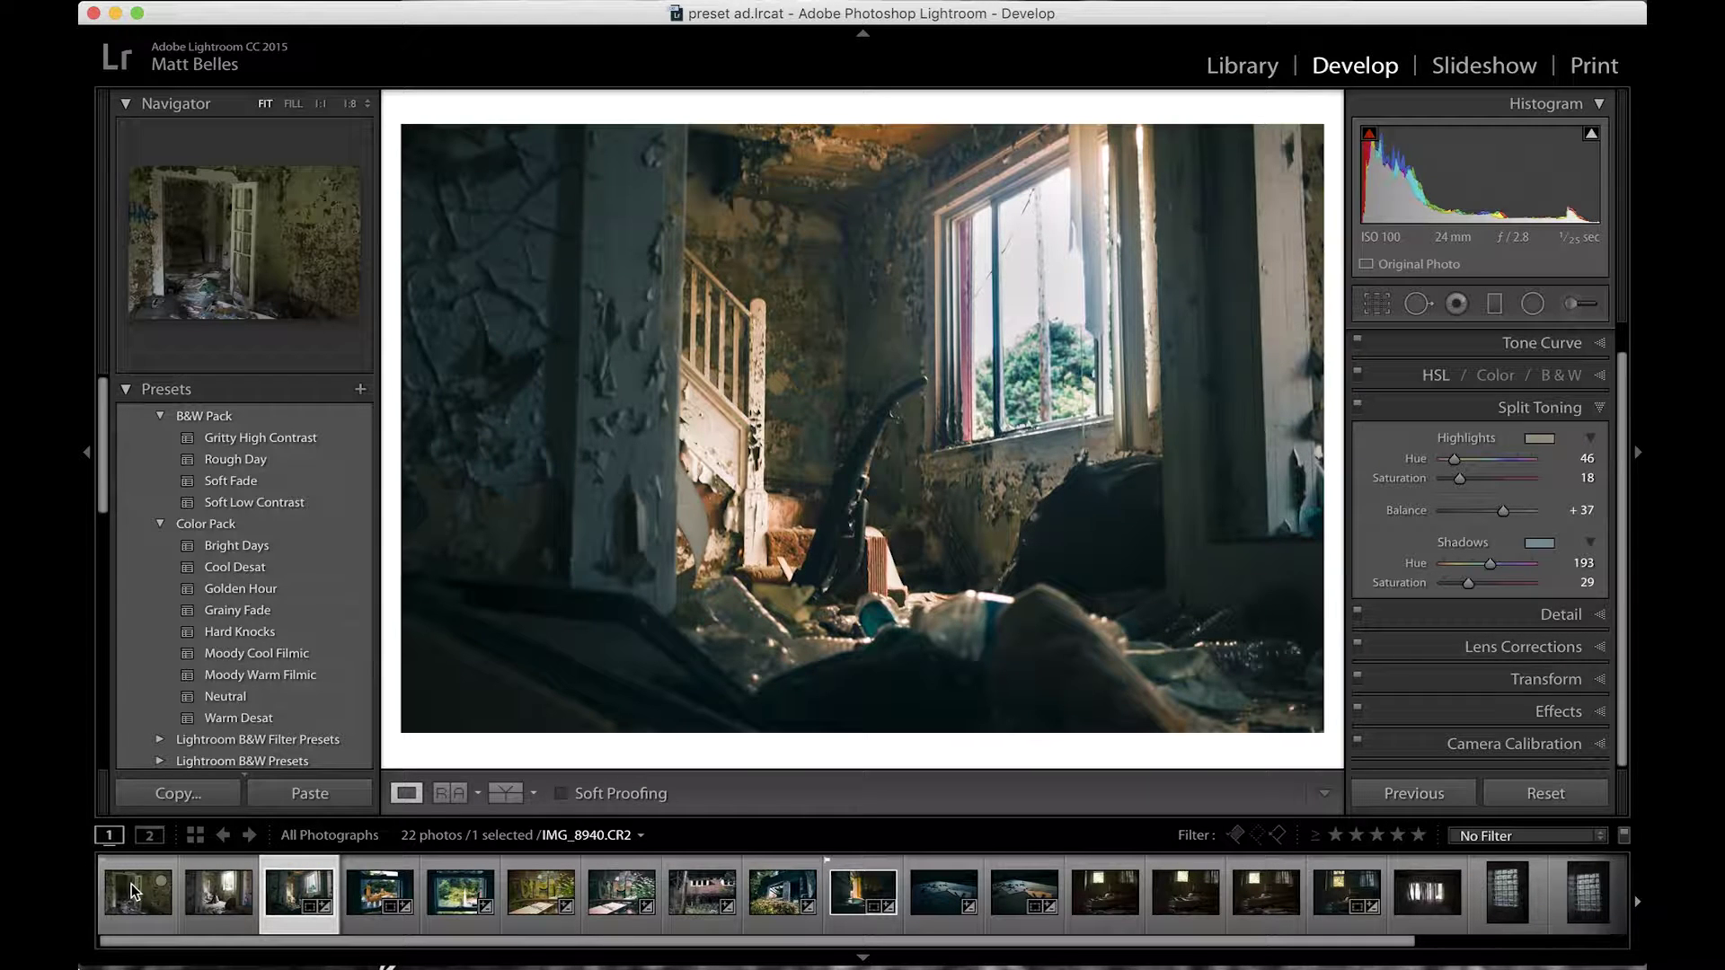
{"action": "key", "text": "1"}
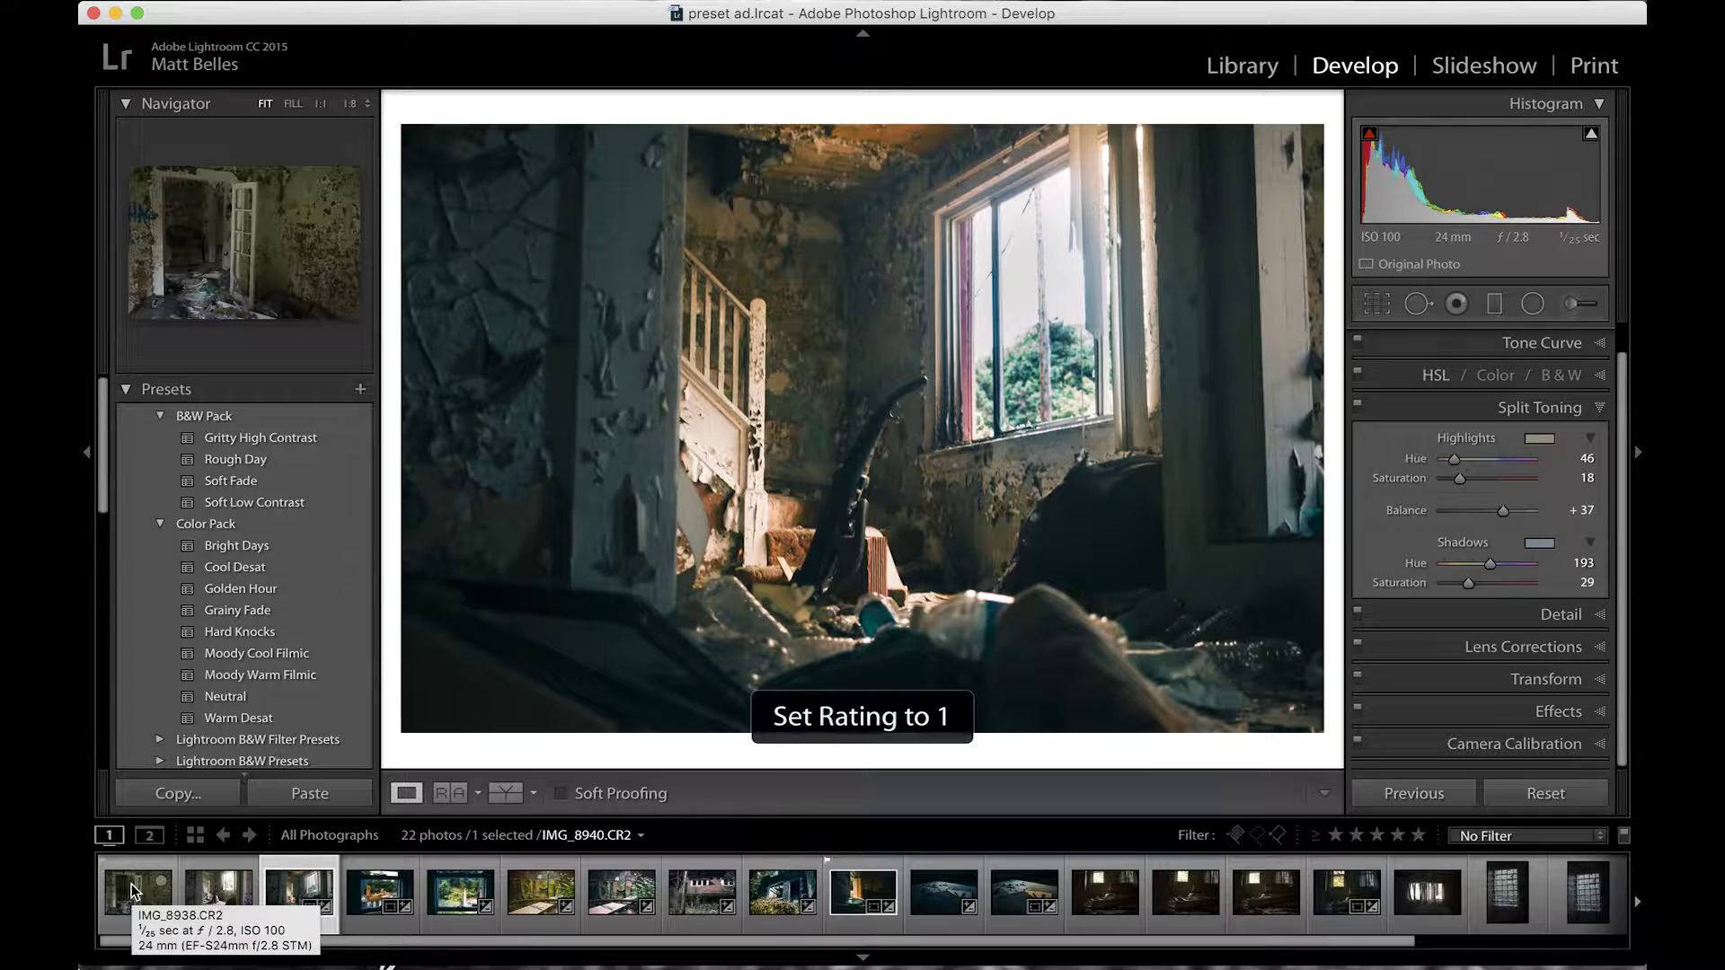
{"action": "key", "text": "Right"}
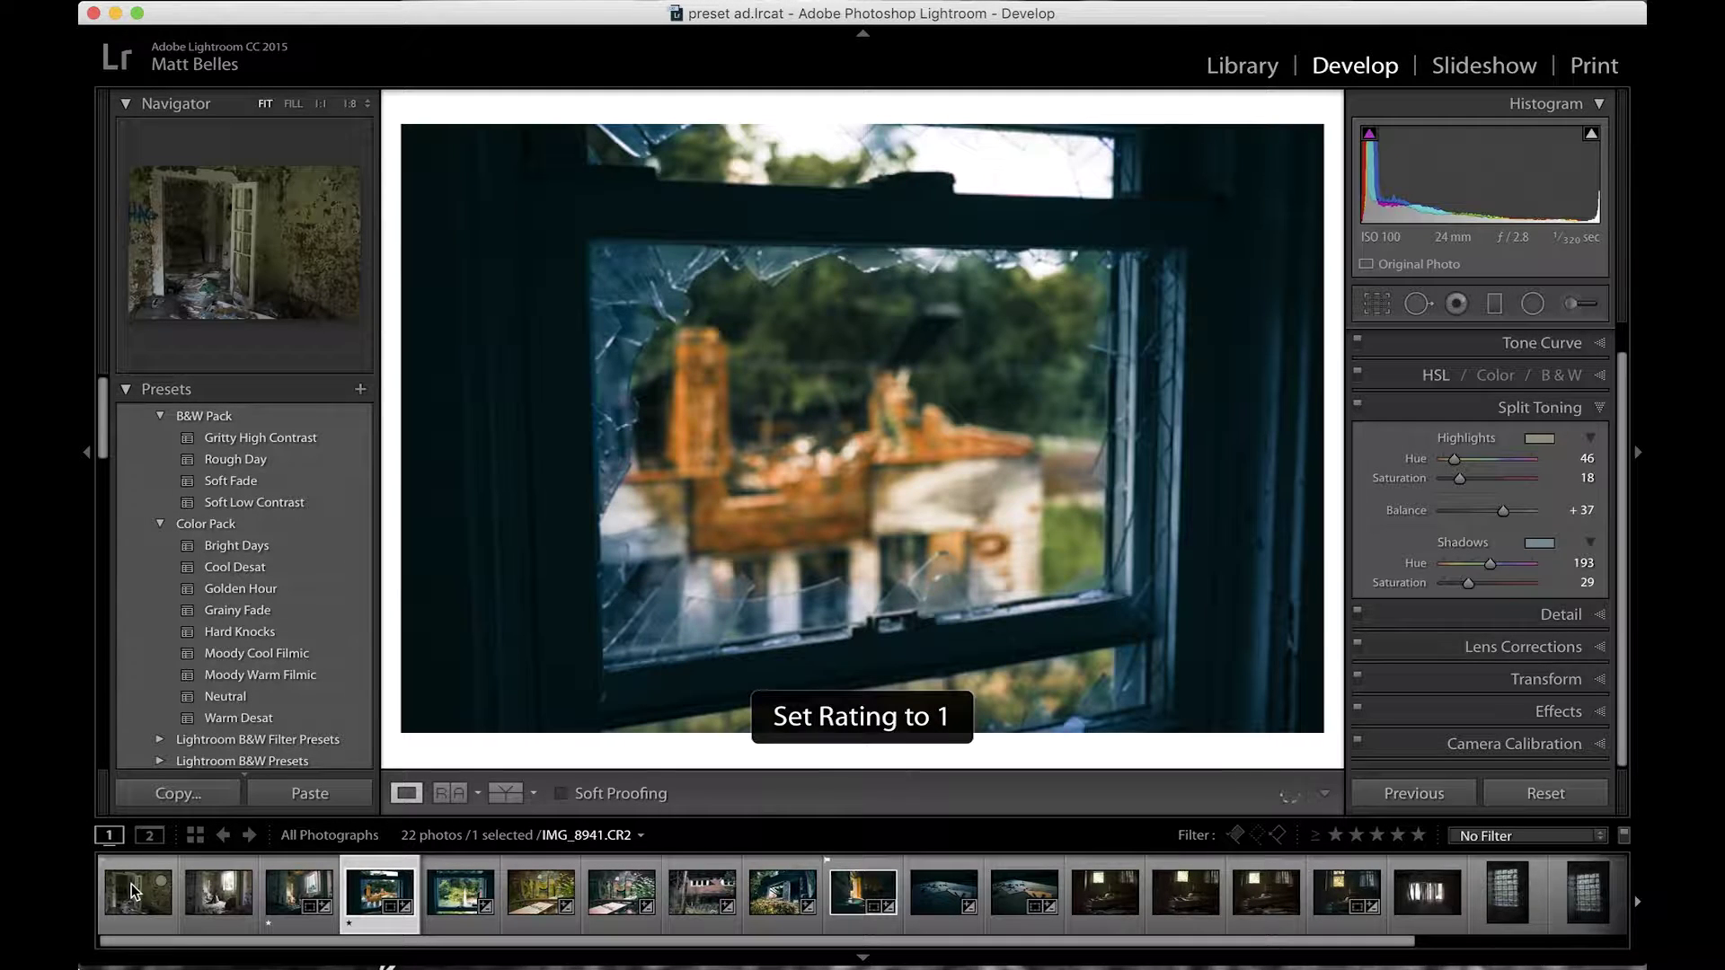
{"action": "key", "text": "Right"}
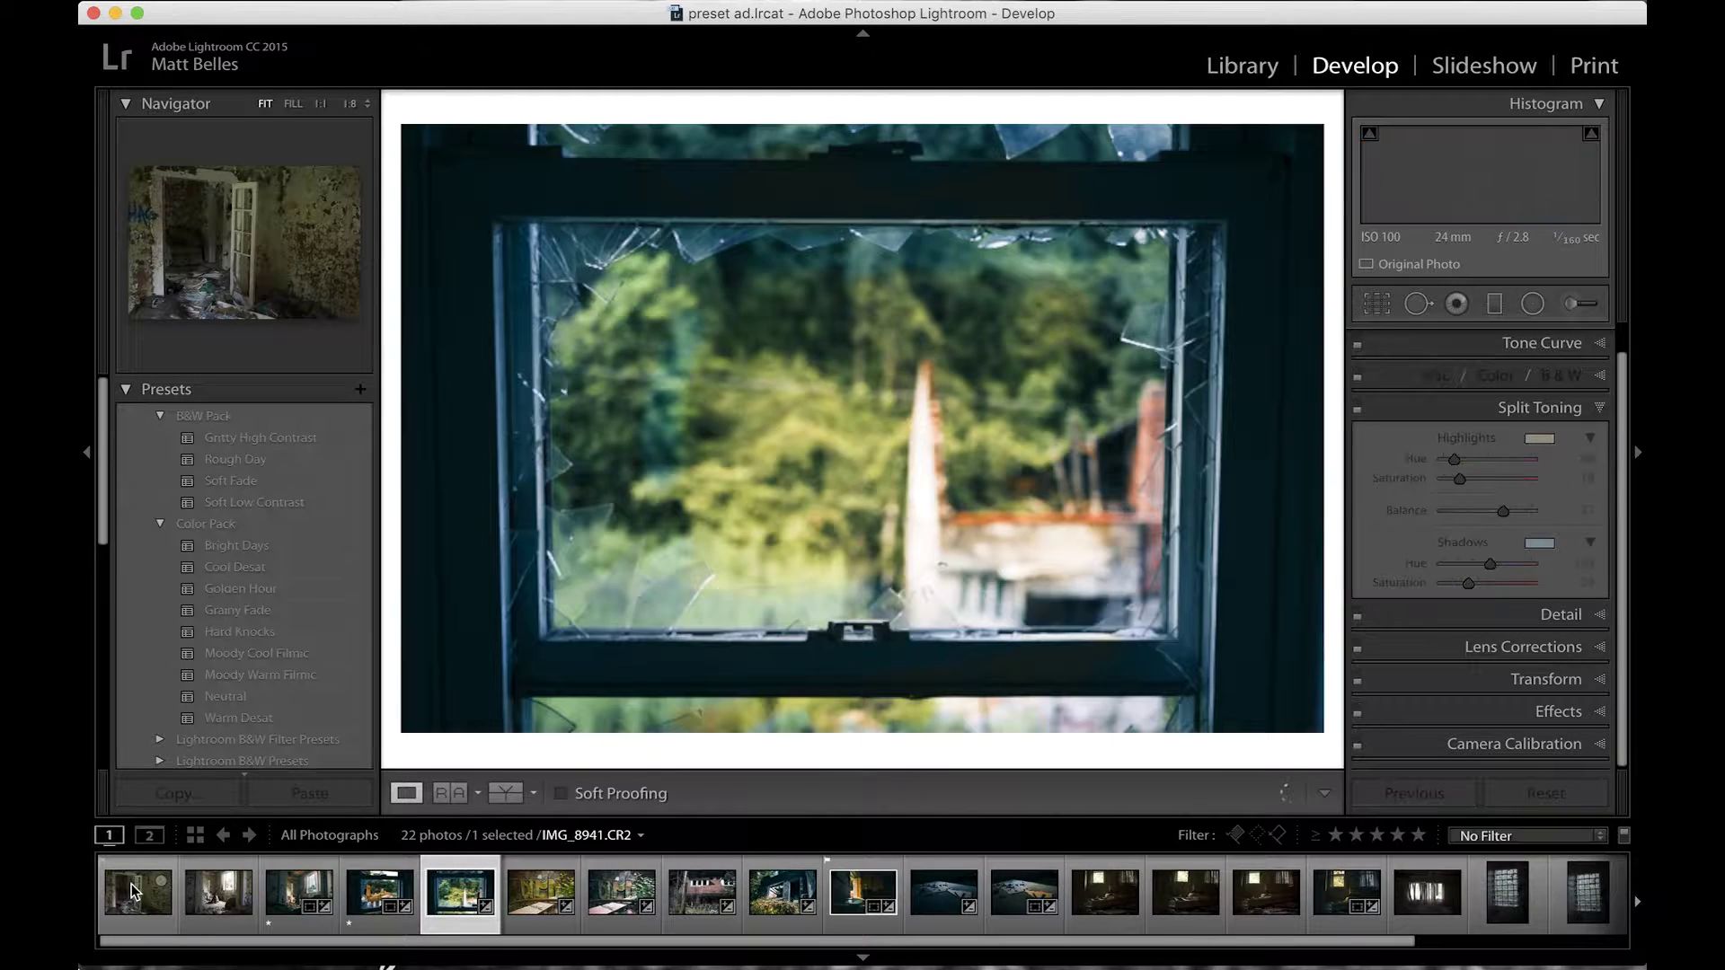
{"action": "key", "text": "1"}
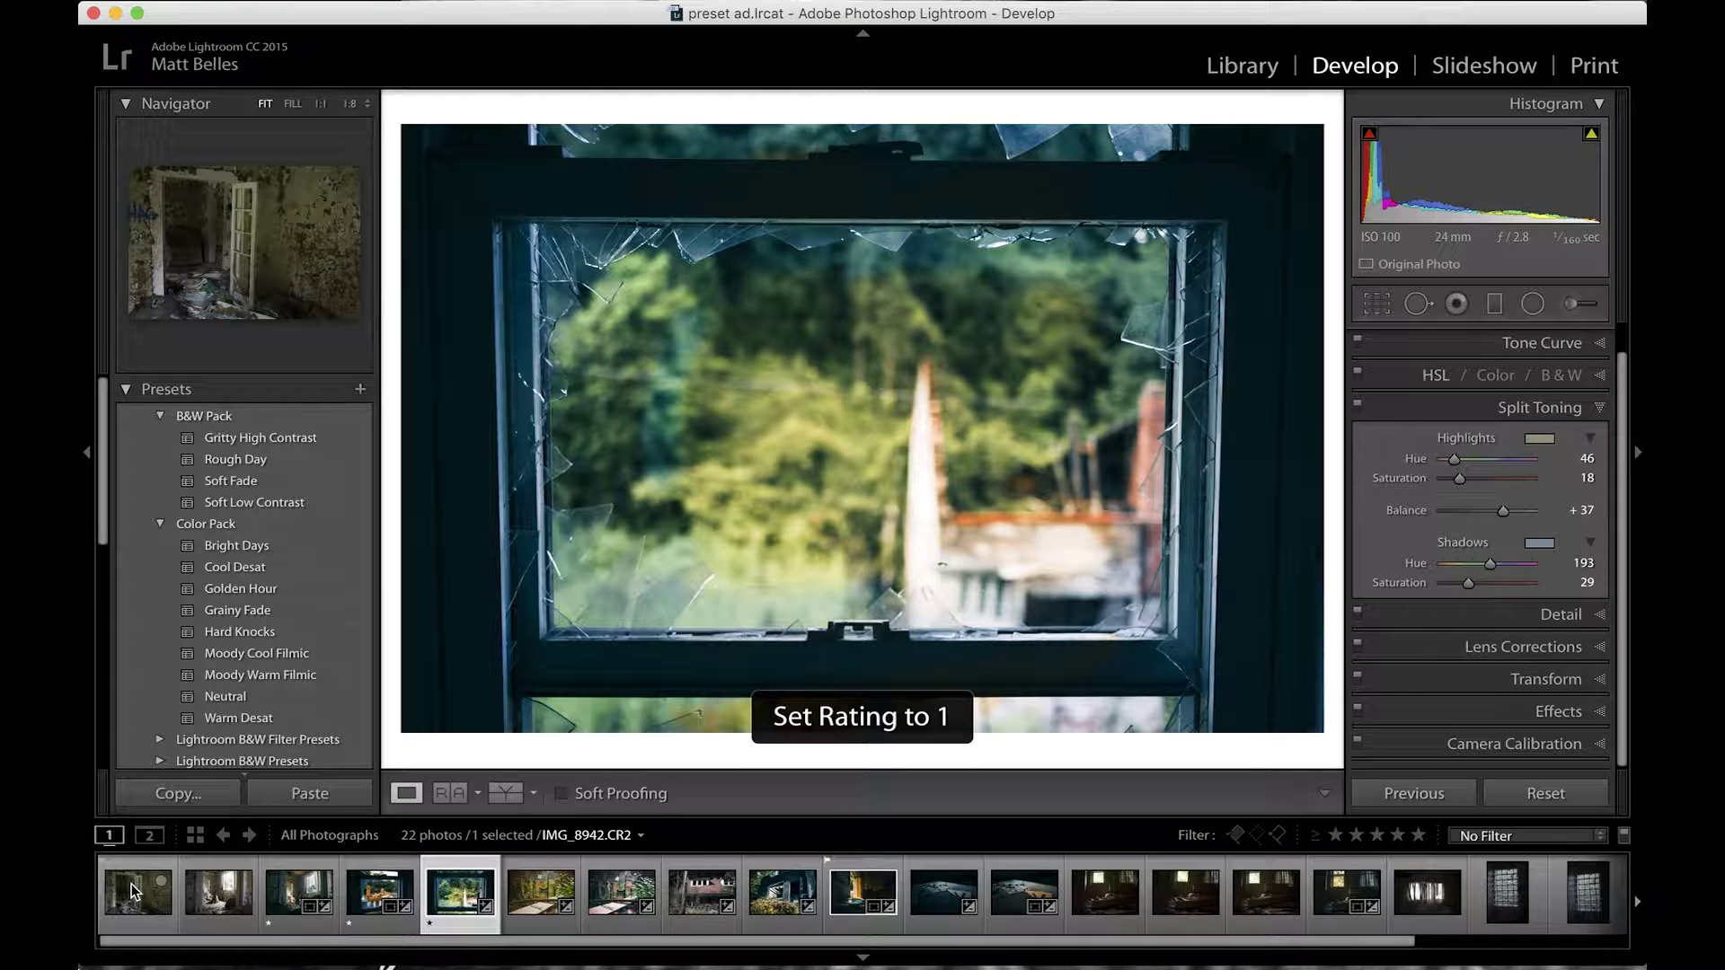
{"action": "left_click", "coordinate": [1345, 892]}
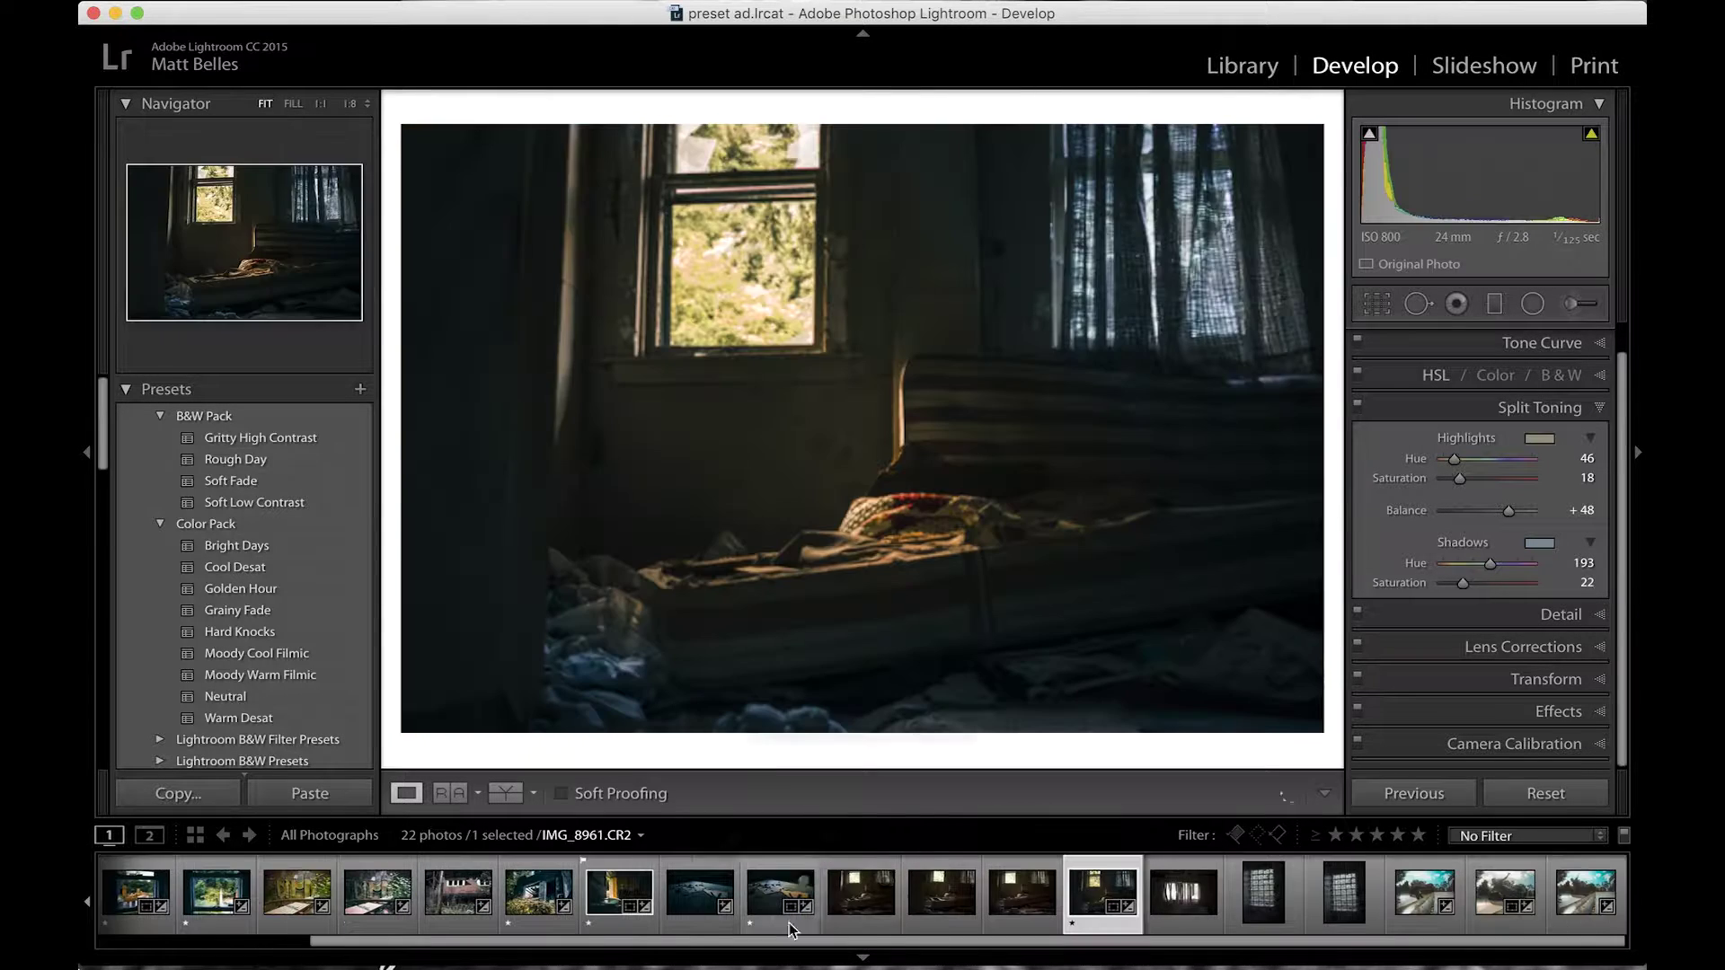
{"action": "left_click", "coordinate": [1193, 889]}
{"action": "key", "text": "1"}
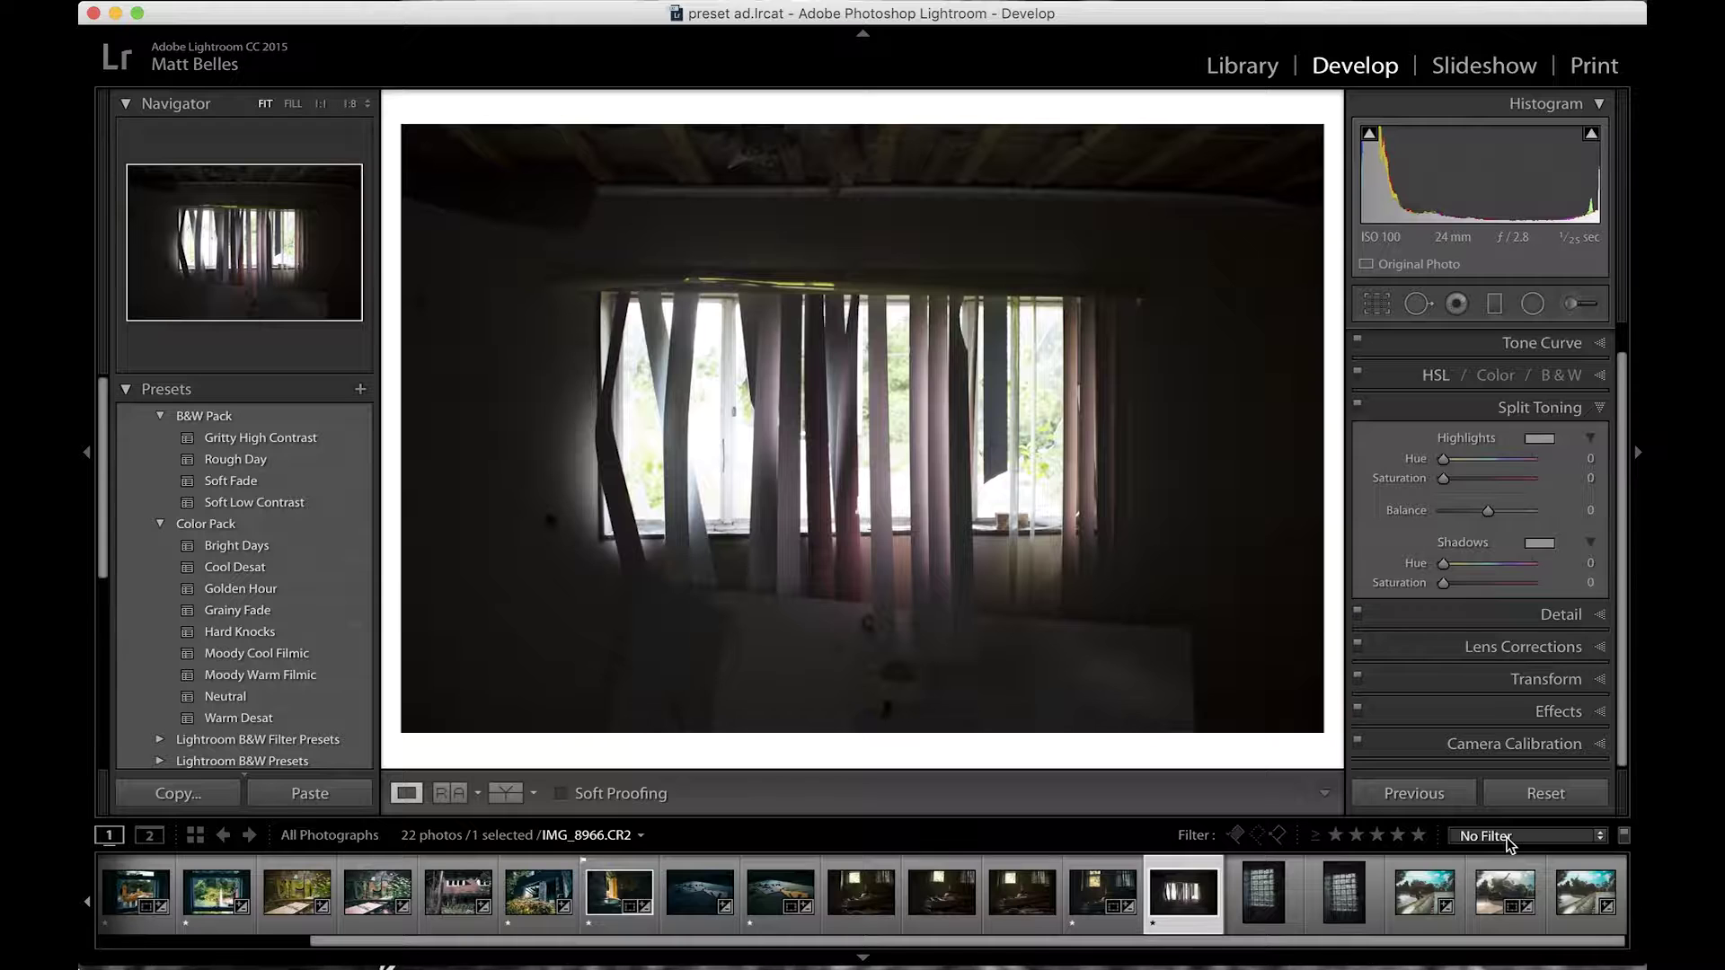
Step: Filter the filmstrip to Rated, One Star and Higher, leaving 8 of 22 photos
{"action": "left_click", "coordinate": [1508, 838]}
{"action": "scroll", "coordinate": [1498, 843], "scroll_direction": "down", "scroll_amount": 3}
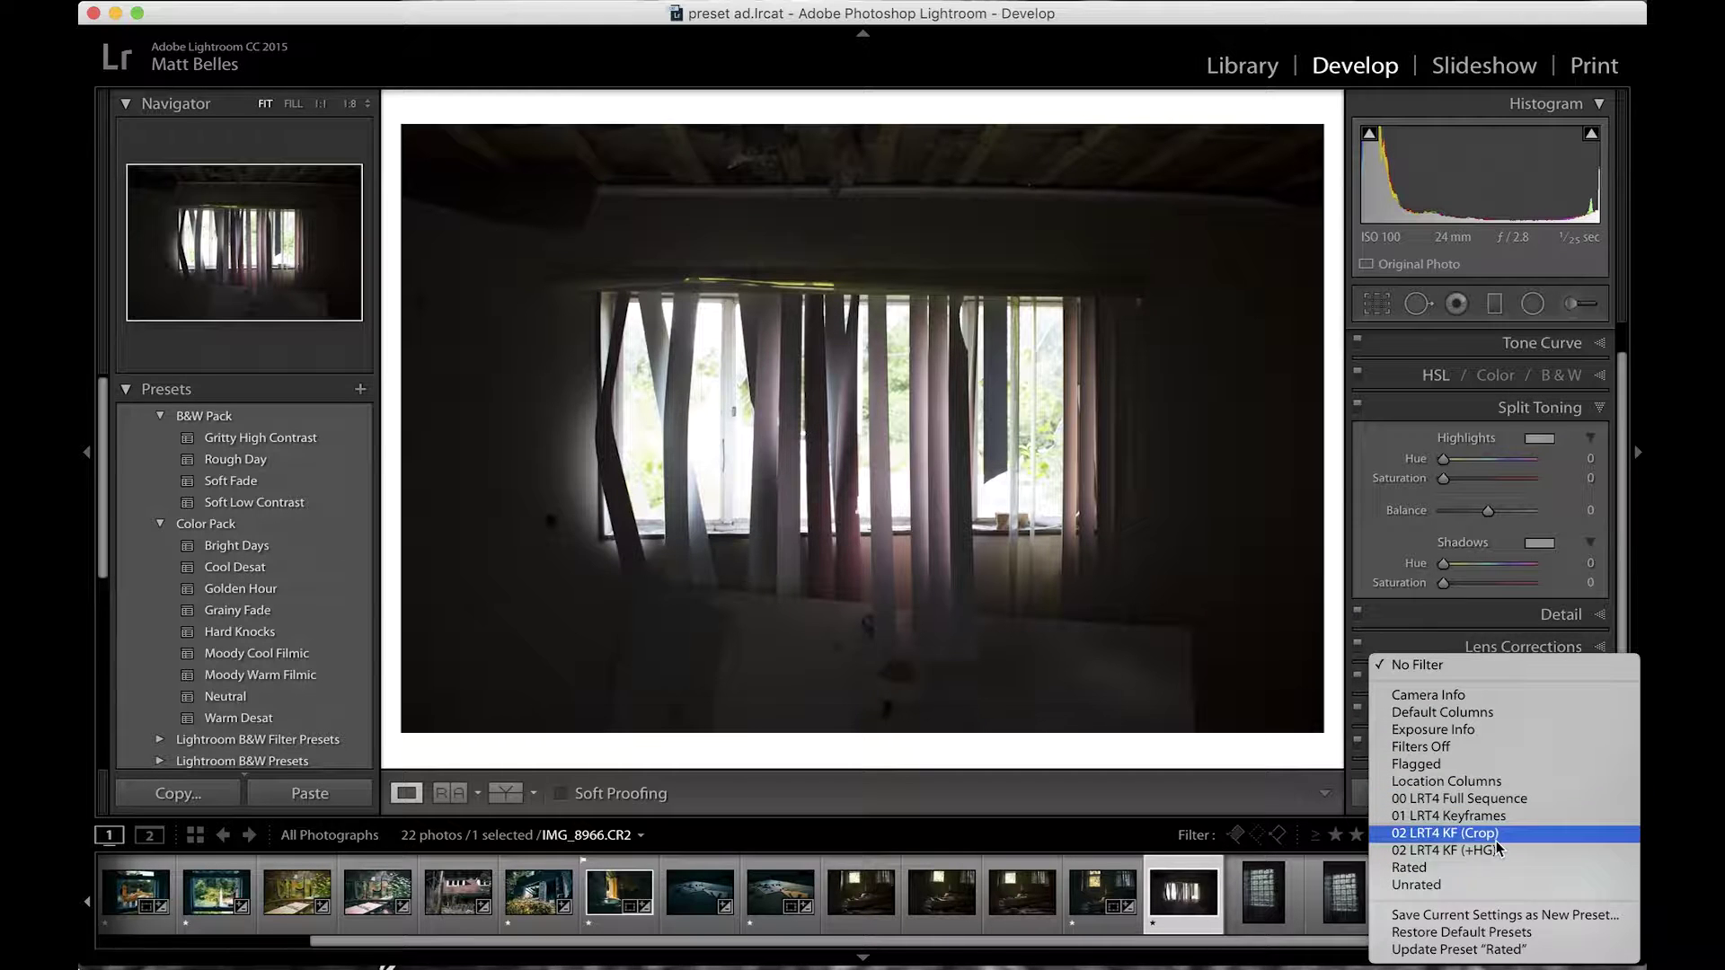
{"action": "left_click", "coordinate": [1438, 867]}
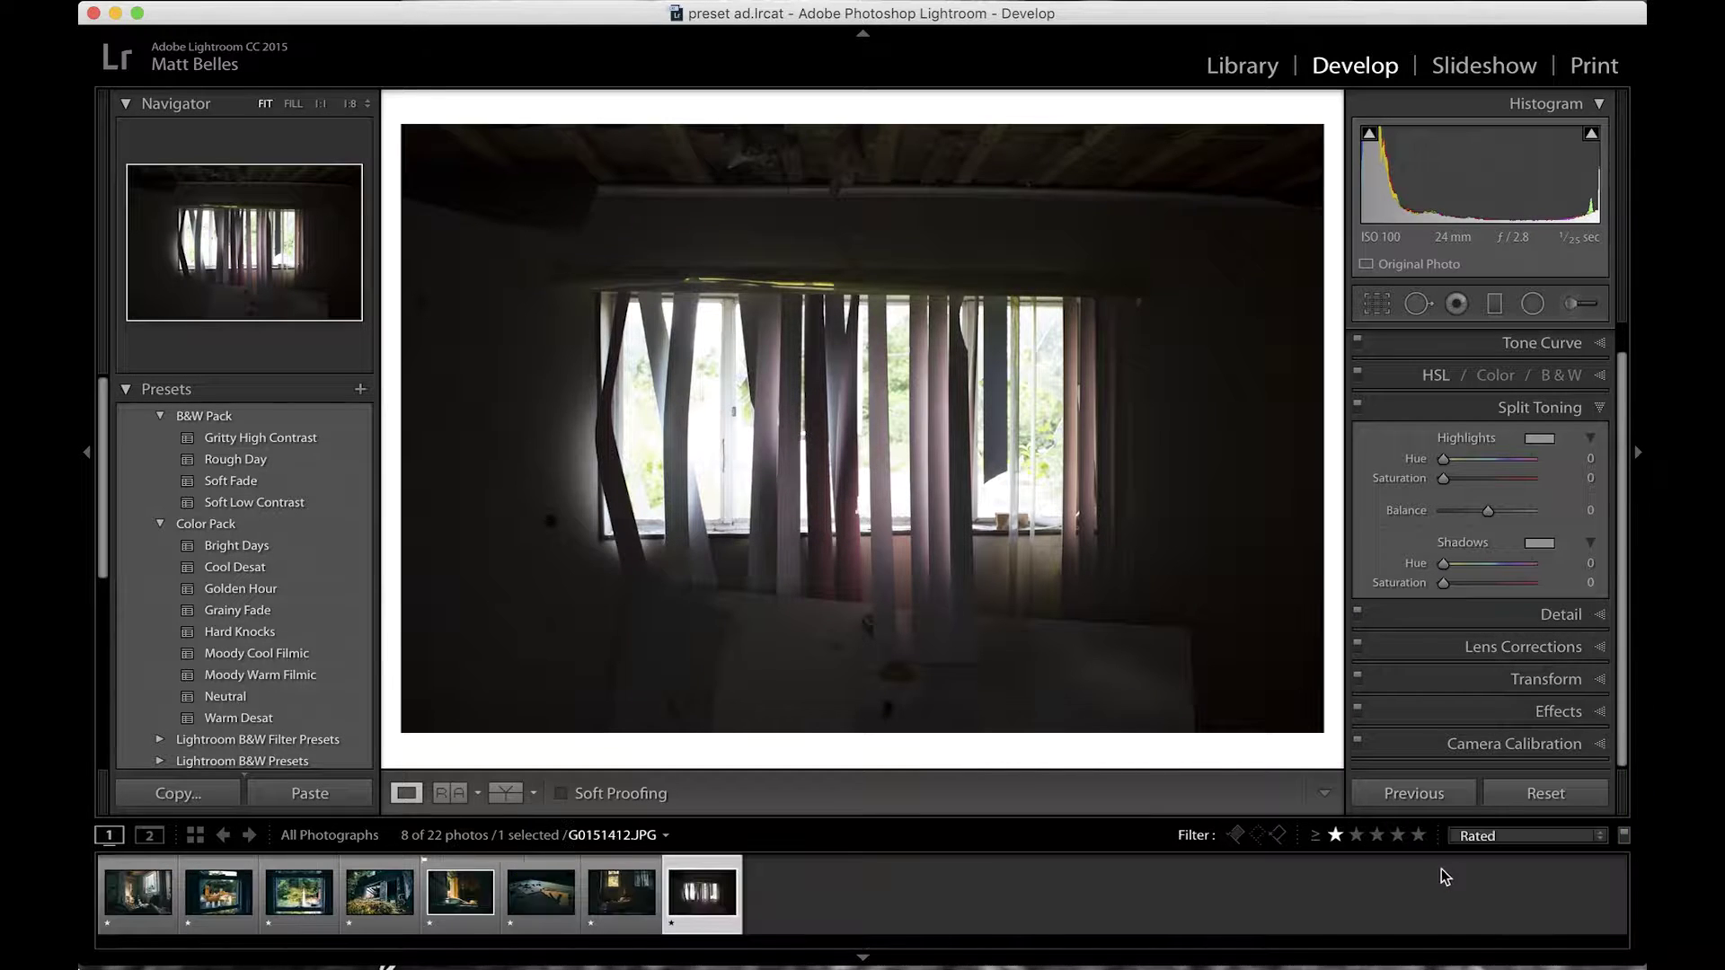
{"action": "left_click", "coordinate": [1336, 837]}
{"action": "left_click", "coordinate": [1336, 838]}
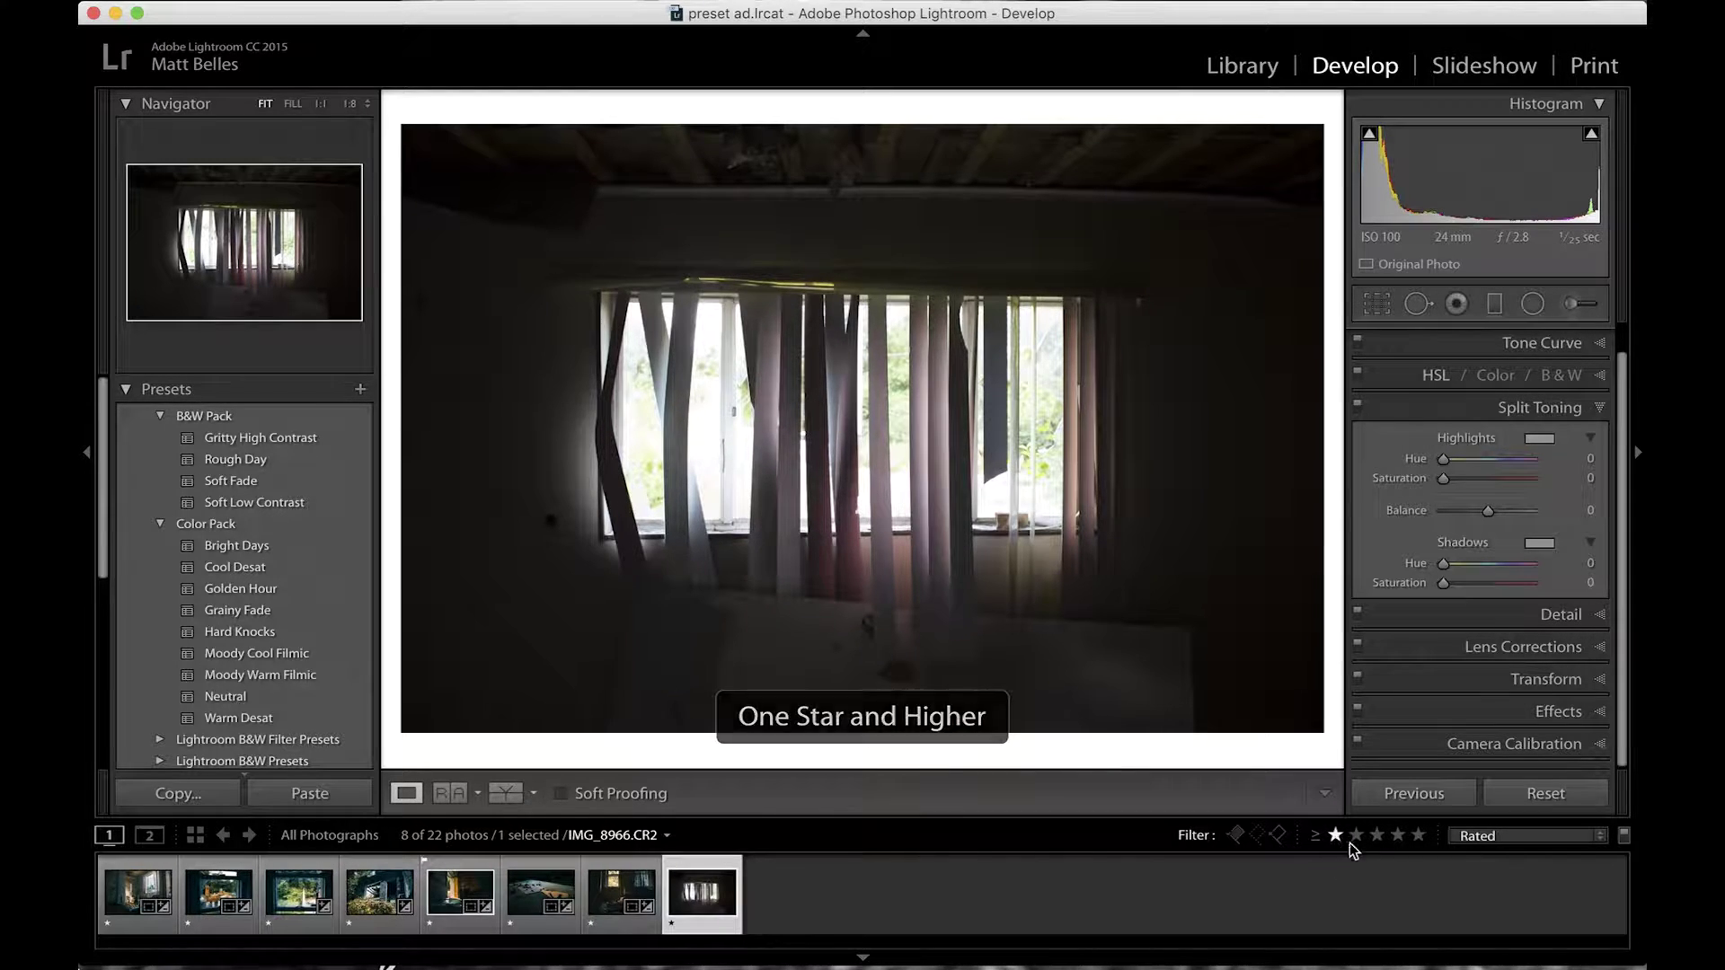
{"action": "left_click", "coordinate": [1357, 837]}
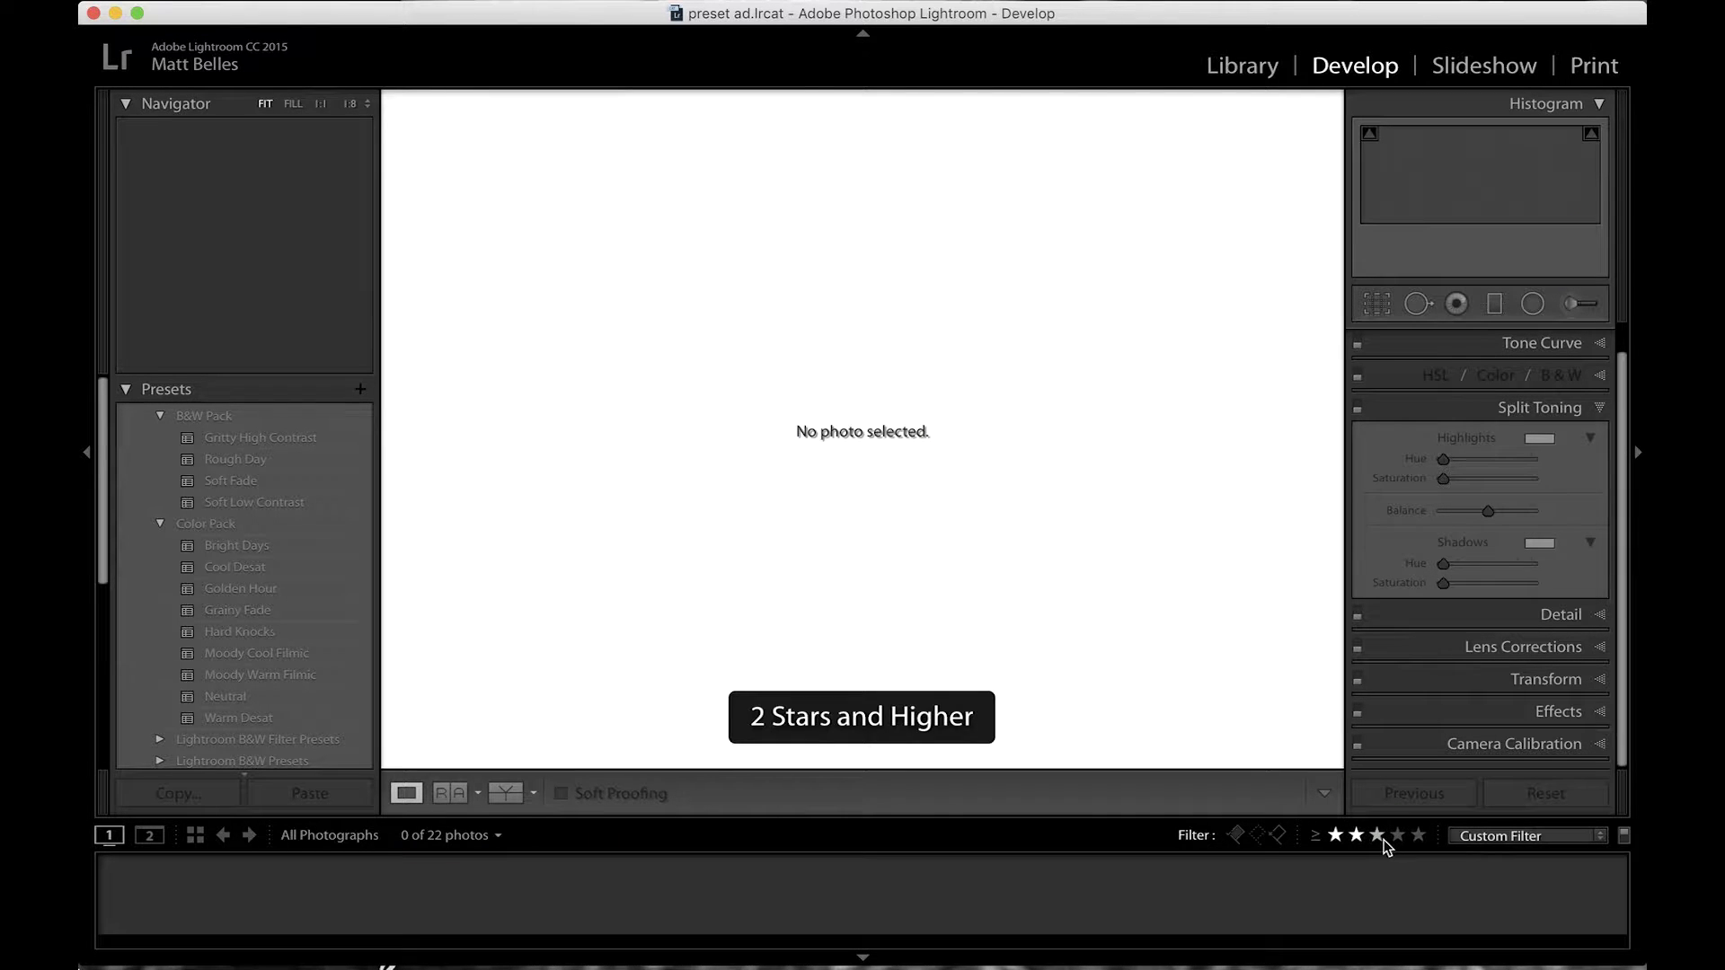
{"action": "left_click", "coordinate": [1336, 837]}
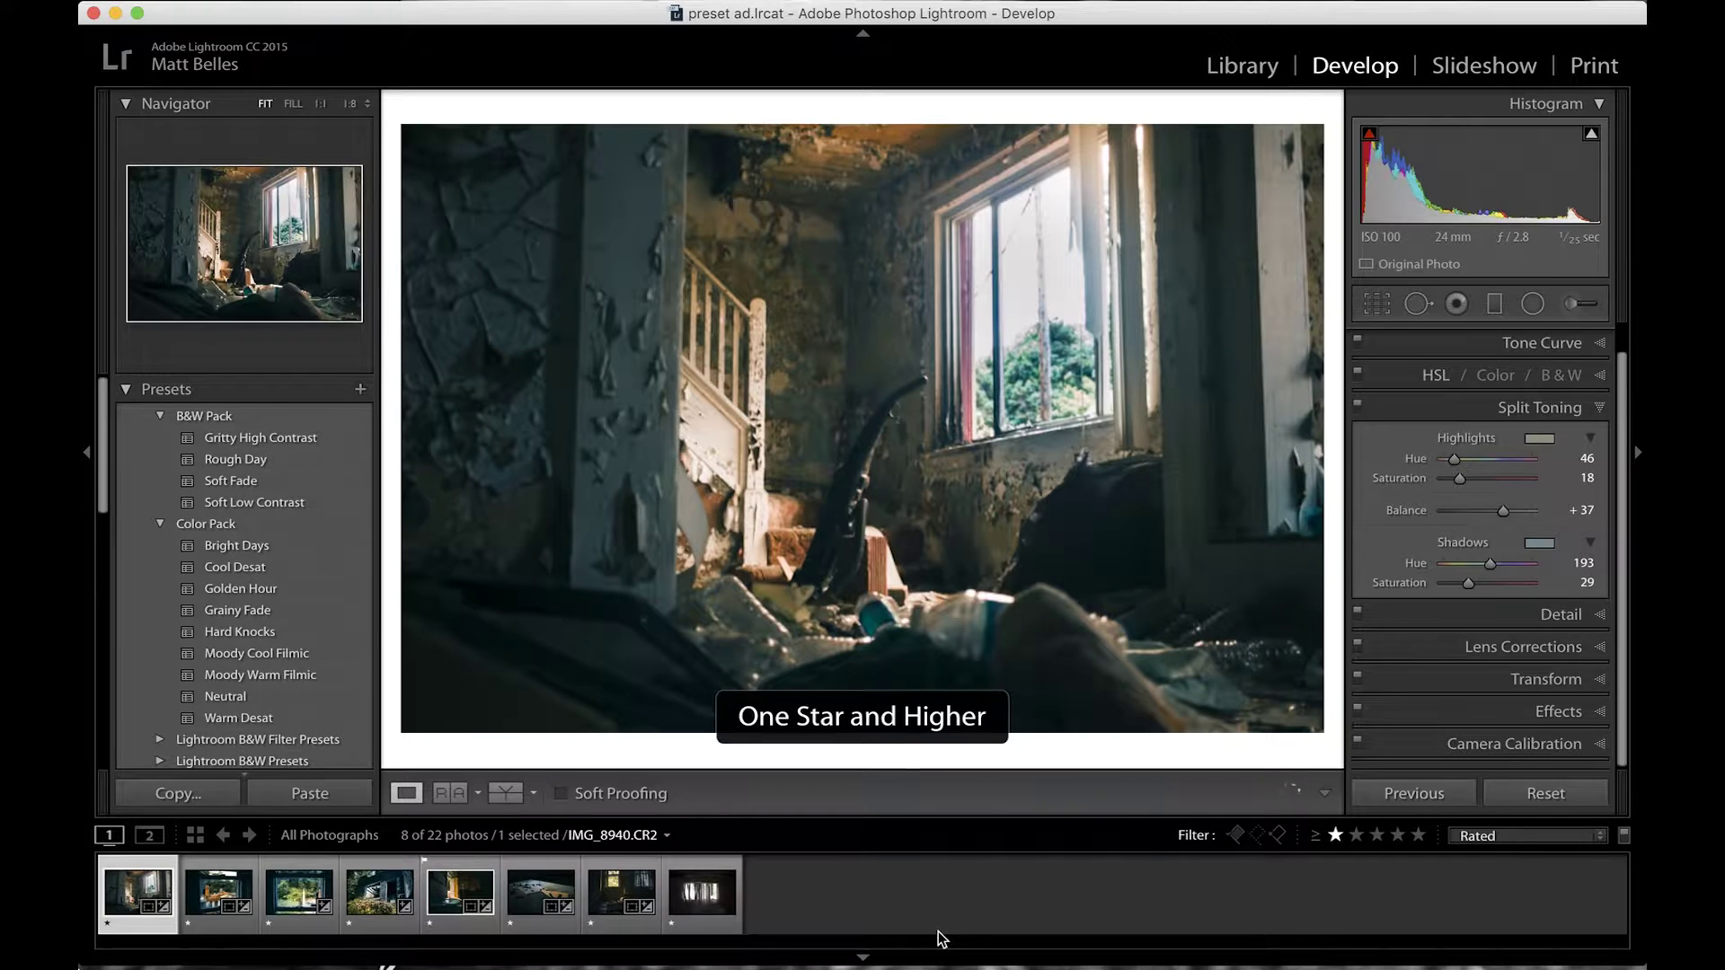
Step: Rate four strongest photos two stars and filter the filmstrip to Two Stars and Higher
{"action": "key", "text": "2"}
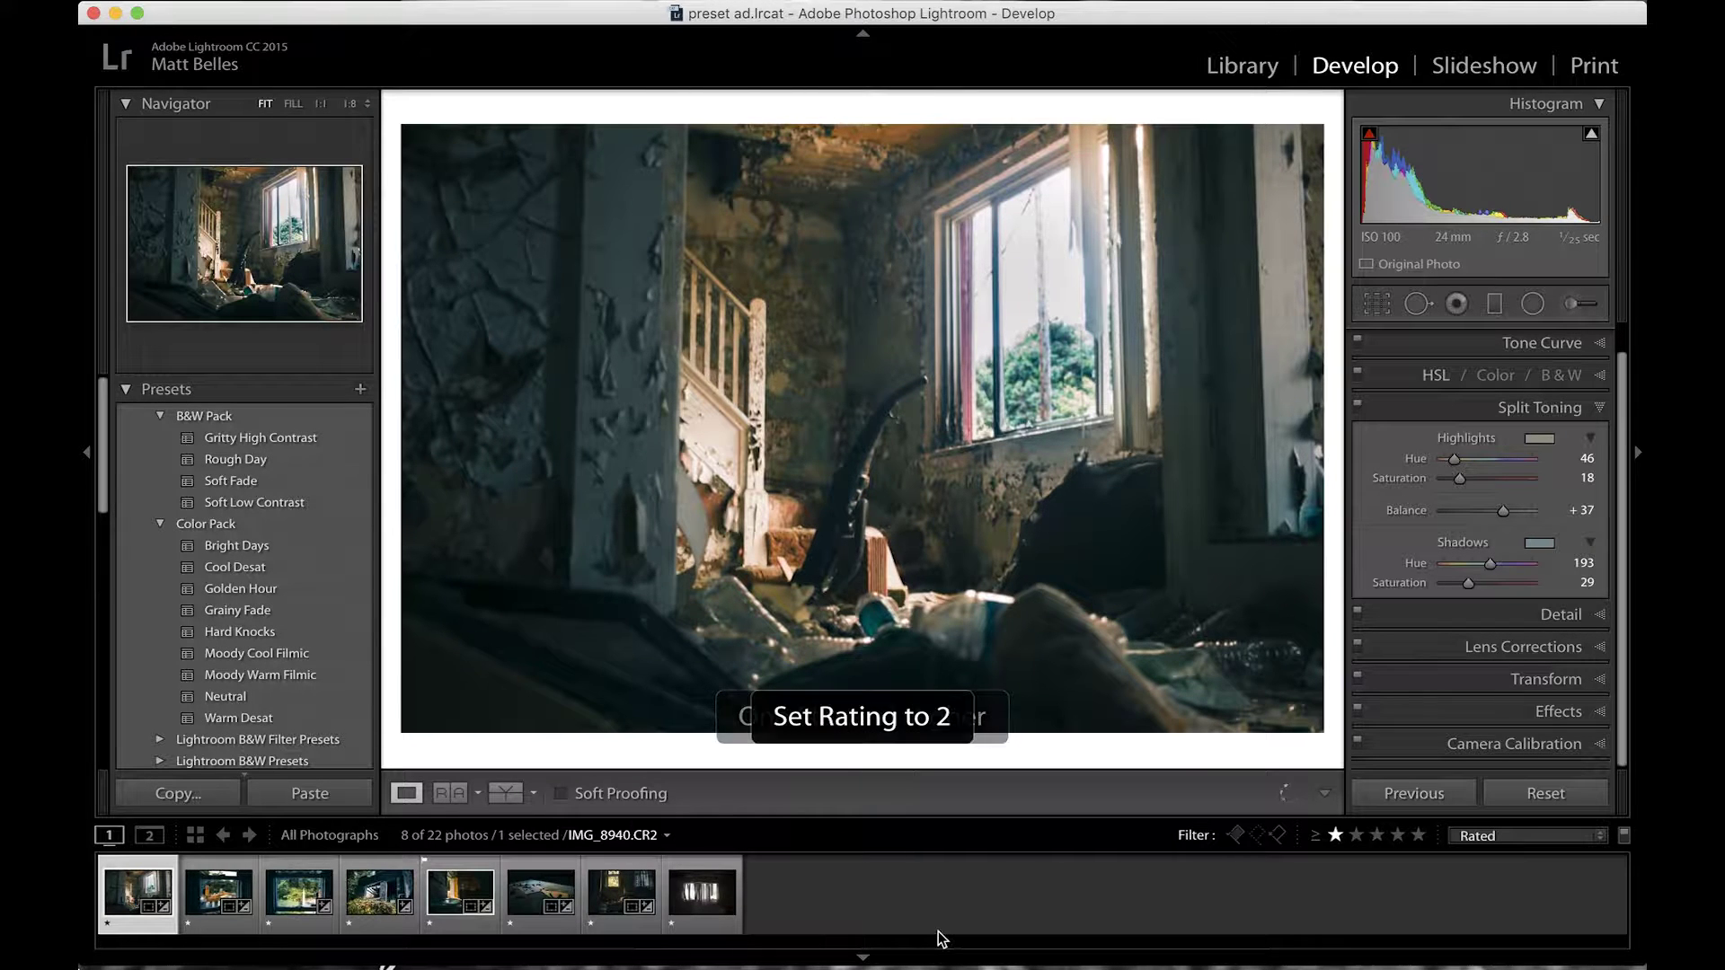
{"action": "key", "text": "Right"}
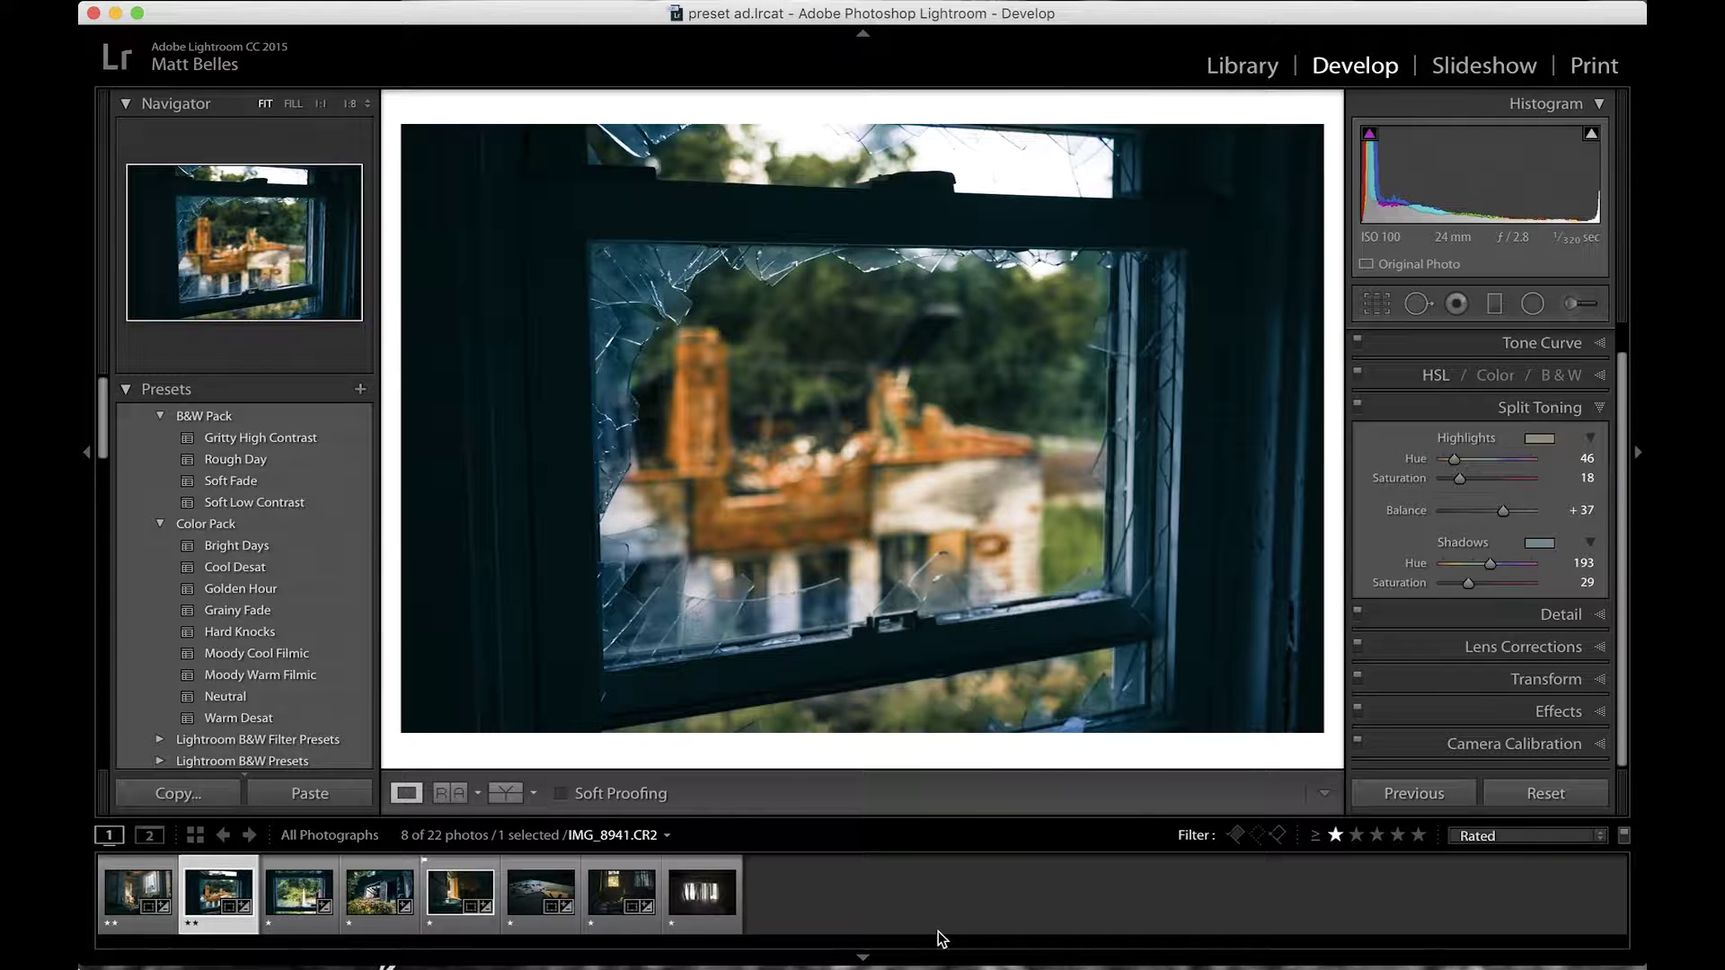
{"action": "key", "text": "Right"}
{"action": "key", "text": "2"}
{"action": "key", "text": "Right"}
{"action": "key", "text": "Right"}
{"action": "key", "text": "2"}
{"action": "key", "text": "Right"}
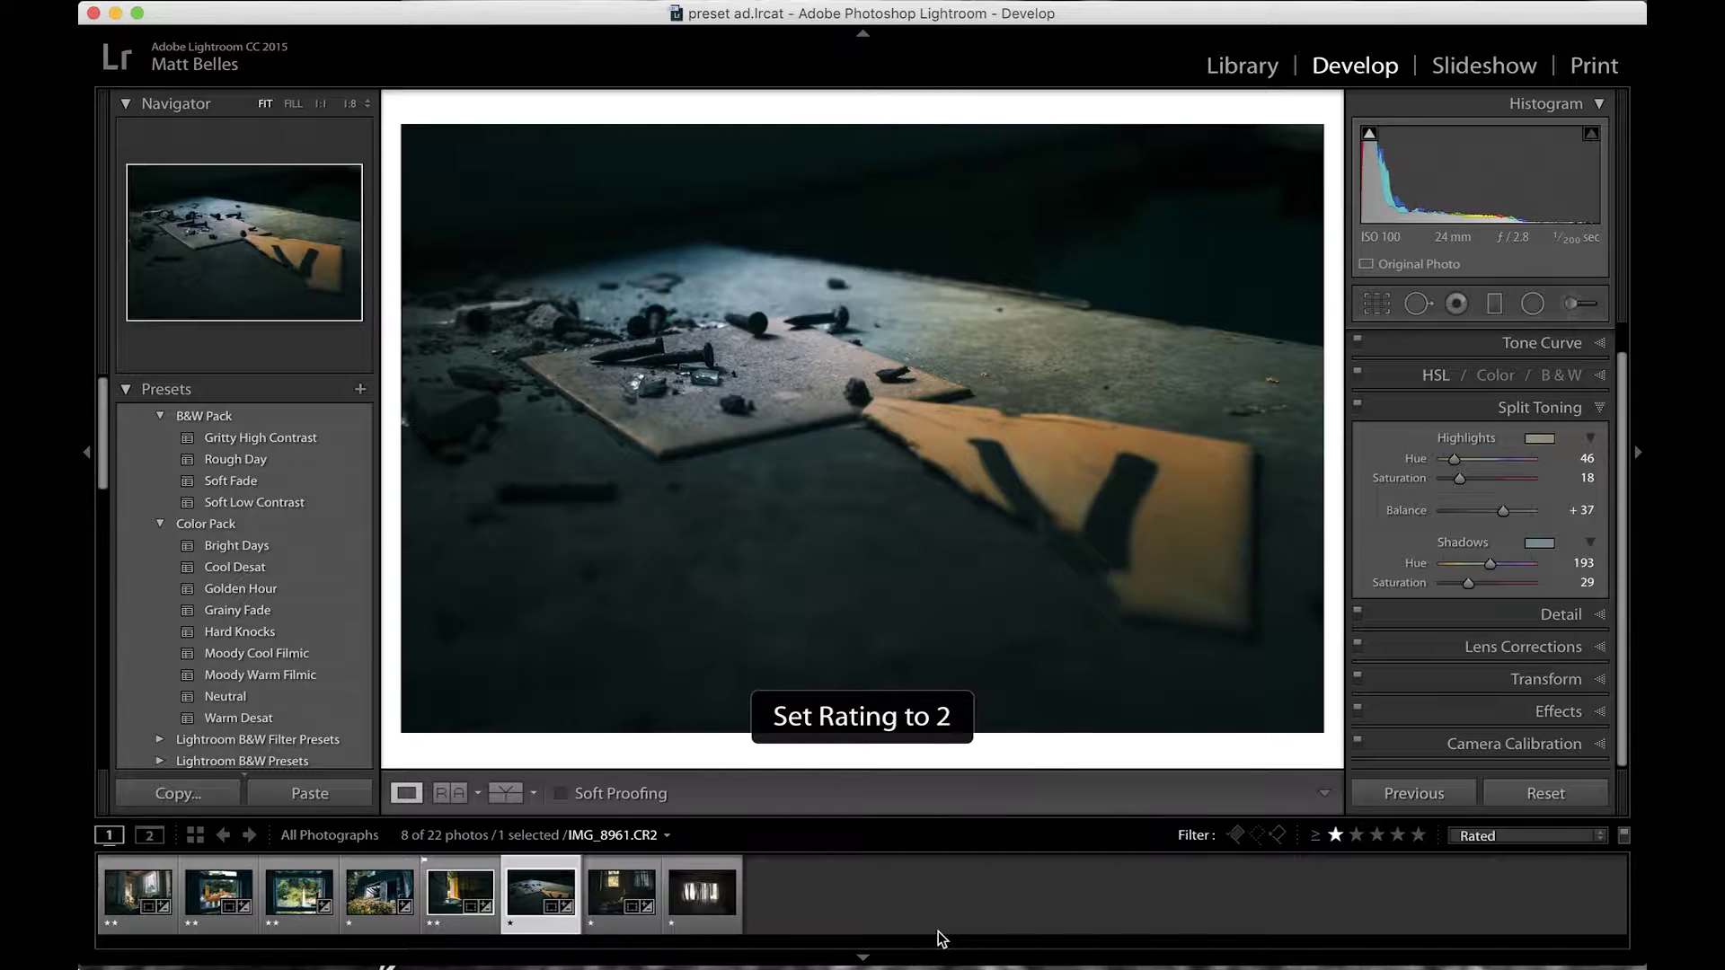
{"action": "key", "text": "Right"}
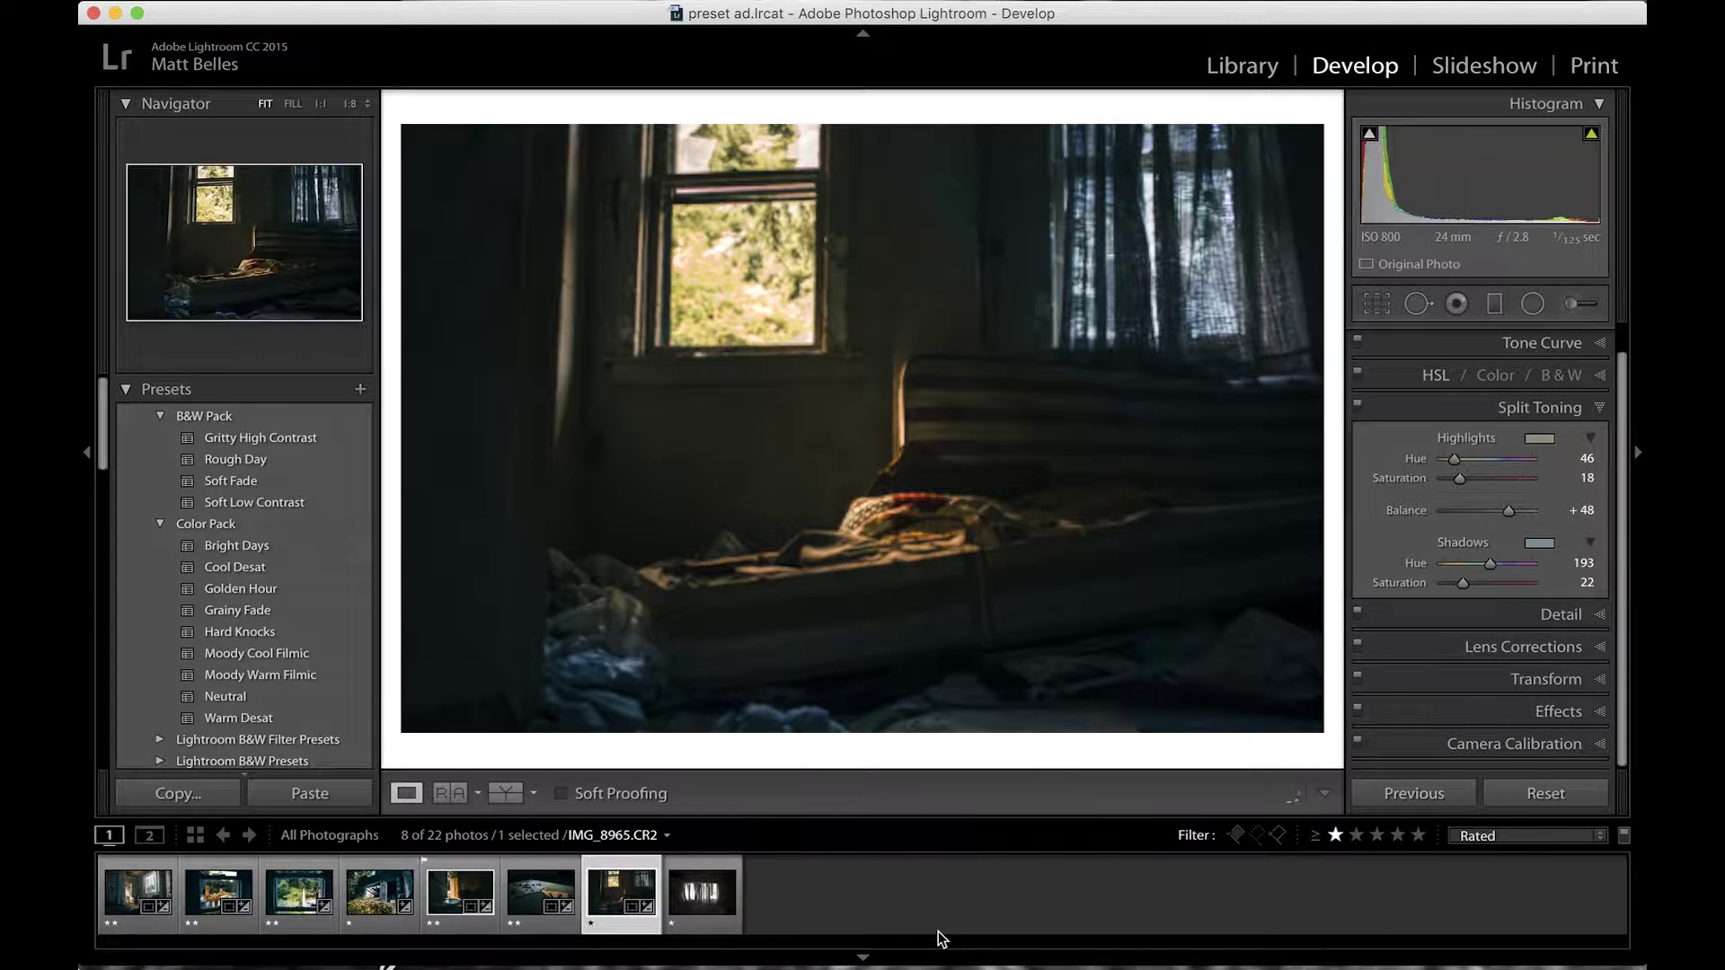
{"action": "key", "text": "2"}
{"action": "key", "text": "Right"}
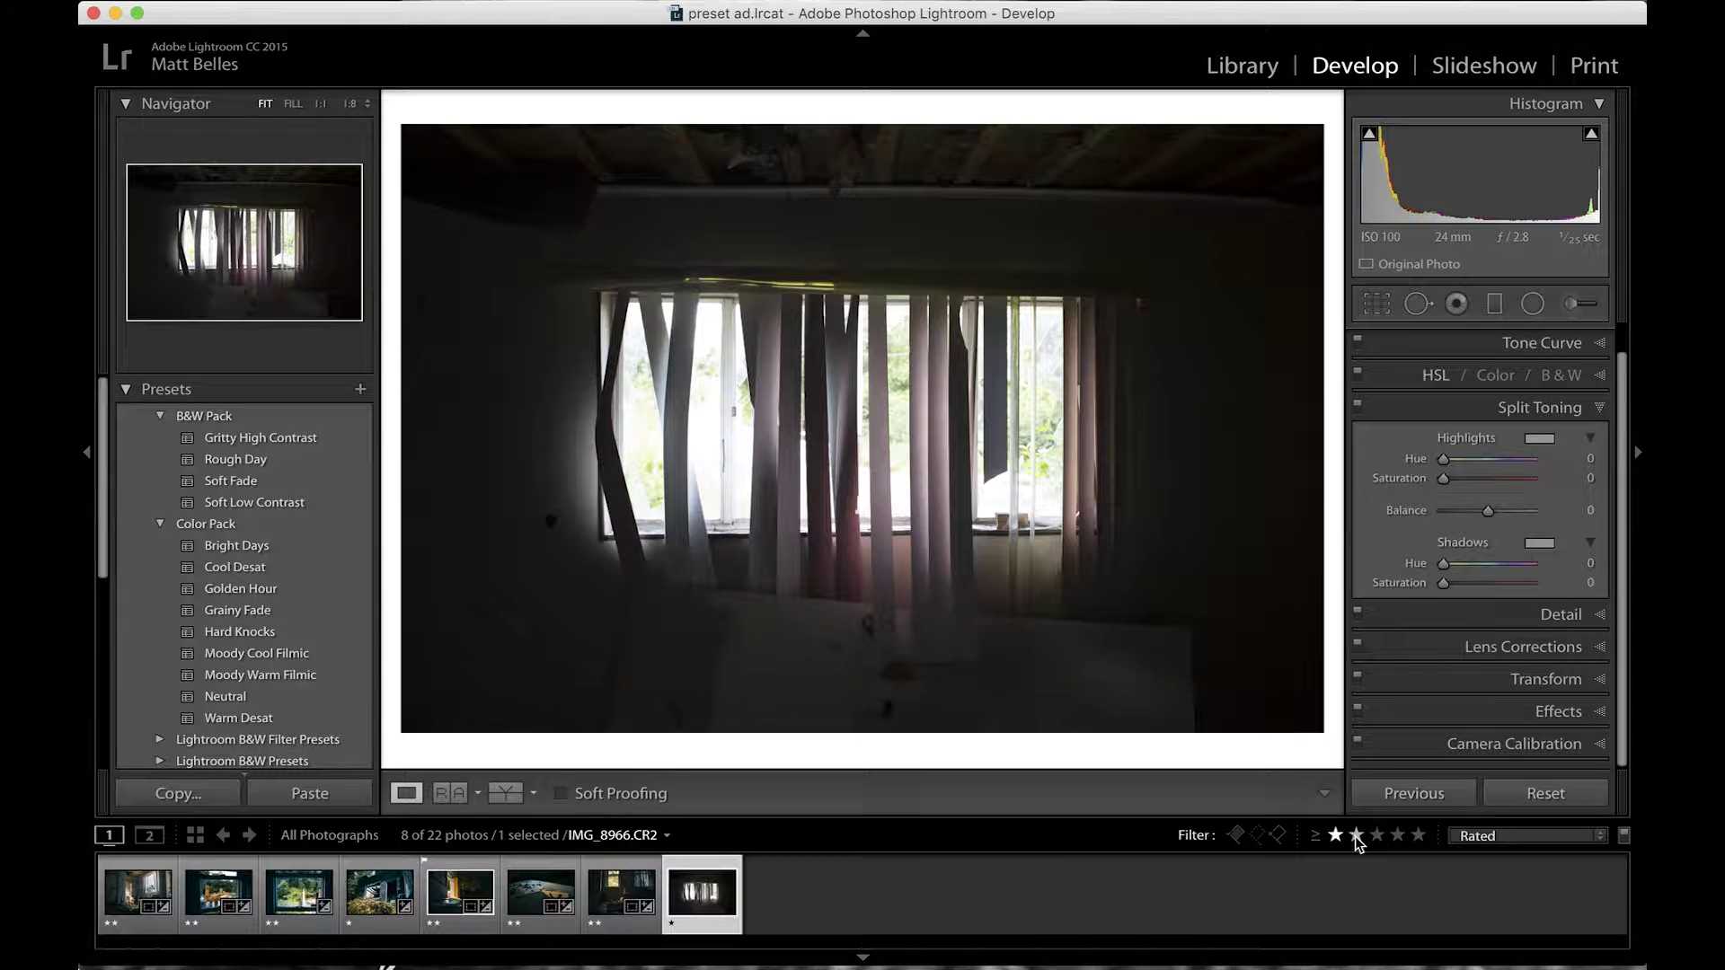
{"action": "left_click", "coordinate": [1357, 836]}
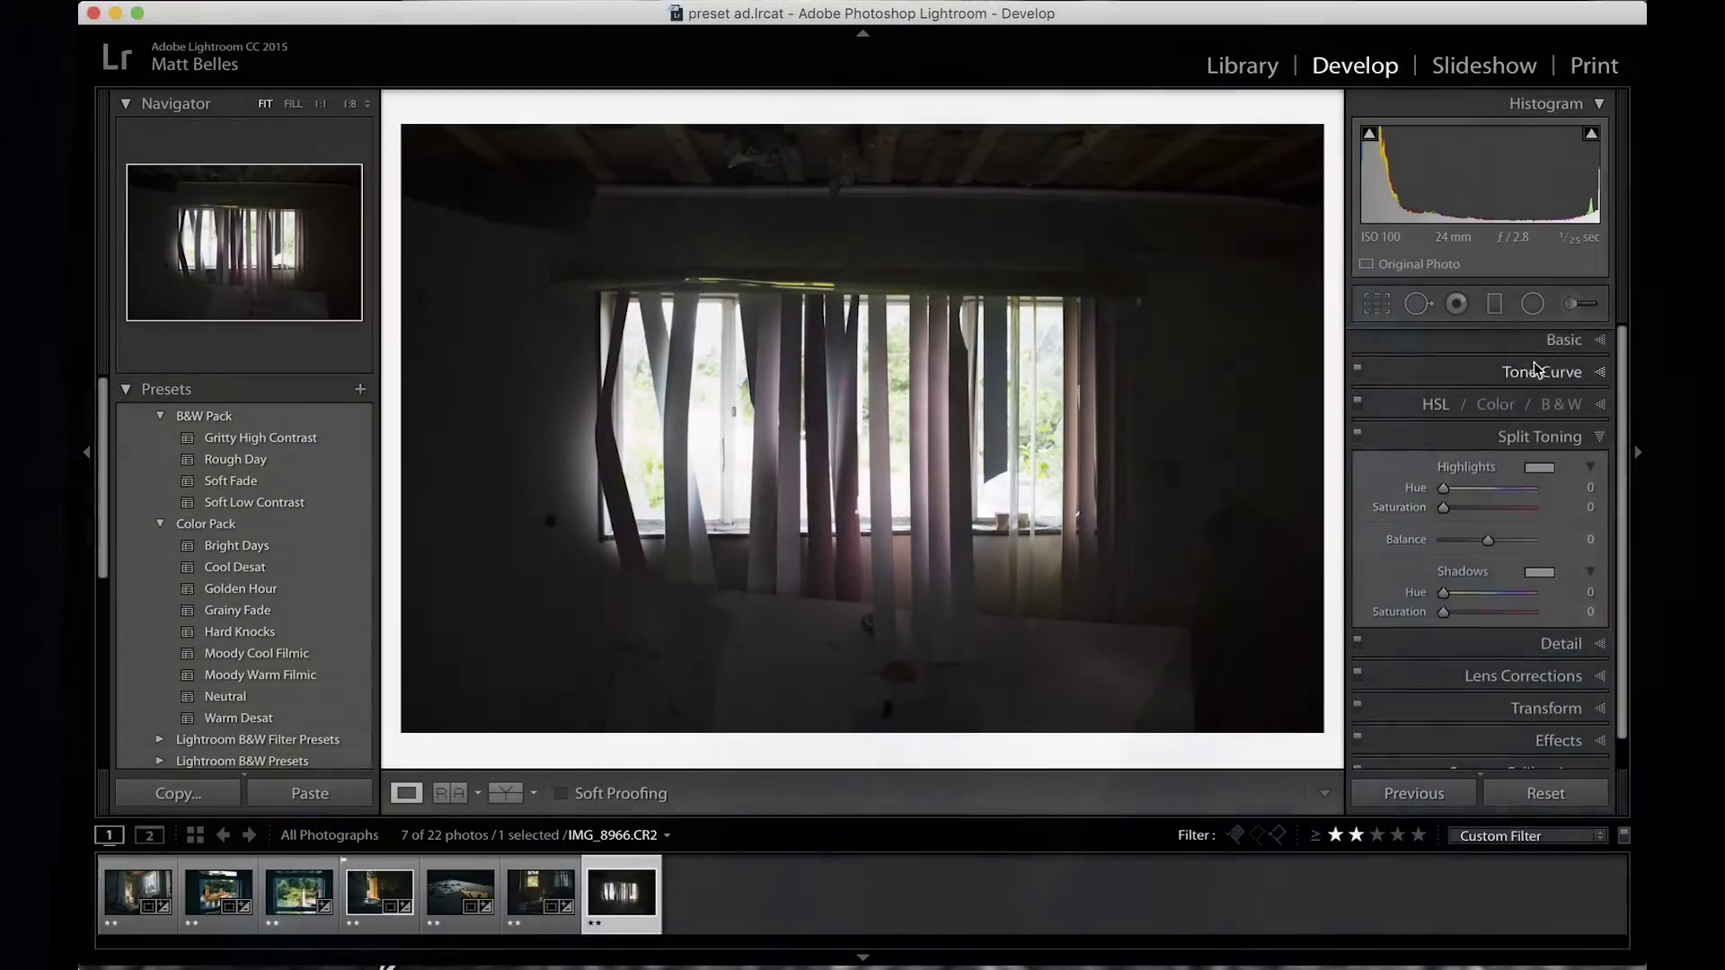
Step: Expand the Basic panel for the blinds shot, still As Shot at 5,200 temperature
{"action": "left_click", "coordinate": [1544, 347]}
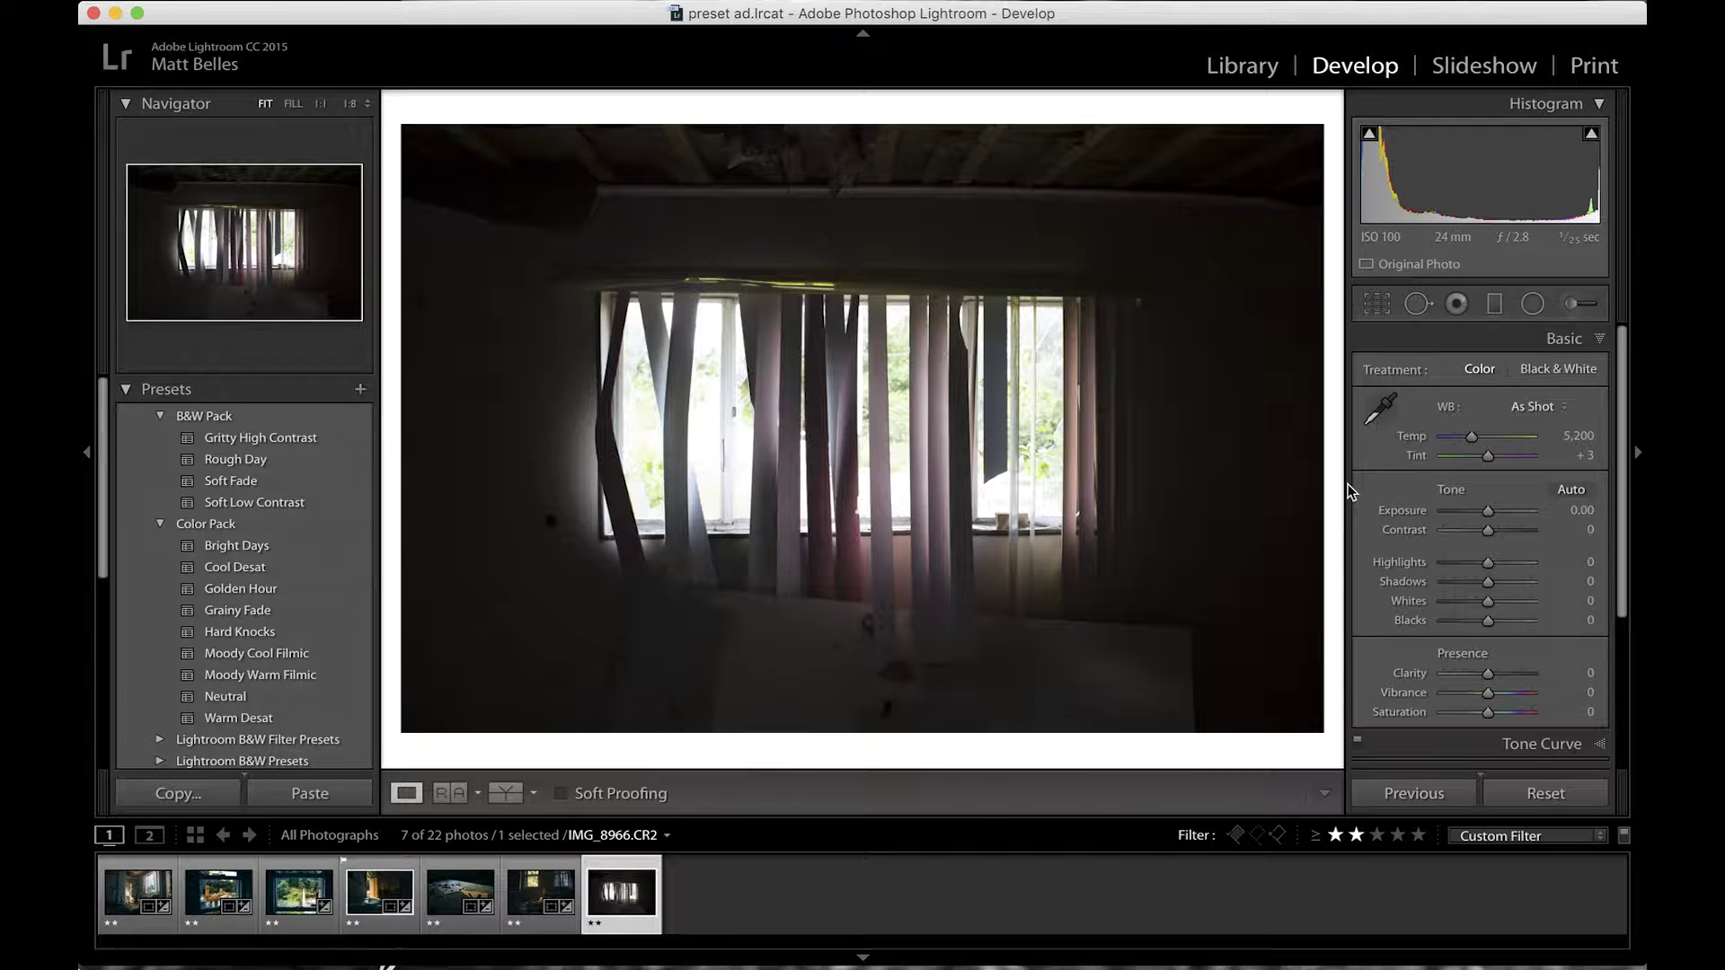
Step: Warm the blinds shot's white balance to a 12,460 temperature
{"action": "key", "text": "plus"}
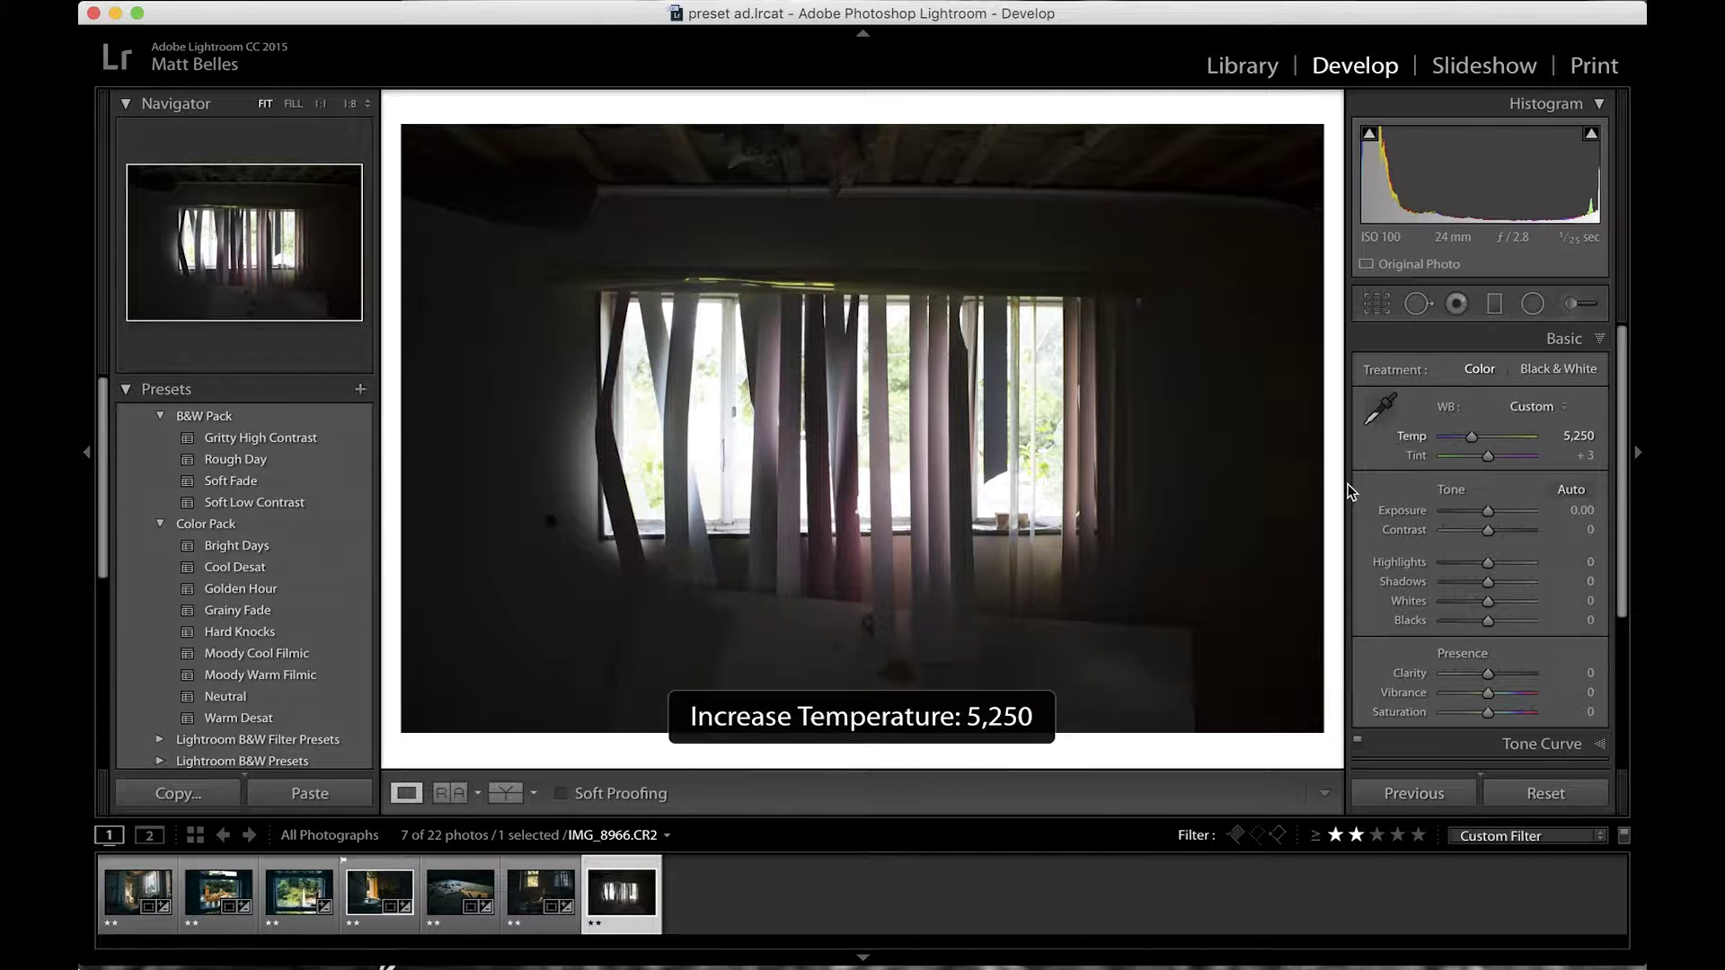
{"action": "key", "text": "plus"}
{"action": "key", "text": "plus"}
{"action": "key", "text": "plus"}
{"action": "key", "text": "plus"}
{"action": "key", "text": "plus"}
{"action": "key", "text": "plus"}
{"action": "key", "text": "plus"}
{"action": "key", "text": "plus"}
{"action": "key", "text": "plus"}
{"action": "key", "text": "plus"}
{"action": "key", "text": "plus"}
{"action": "key", "text": "plus"}
{"action": "key", "text": "plus"}
{"action": "left_click_drag", "start_coordinate": [1478, 438], "coordinate": [1512, 456]}
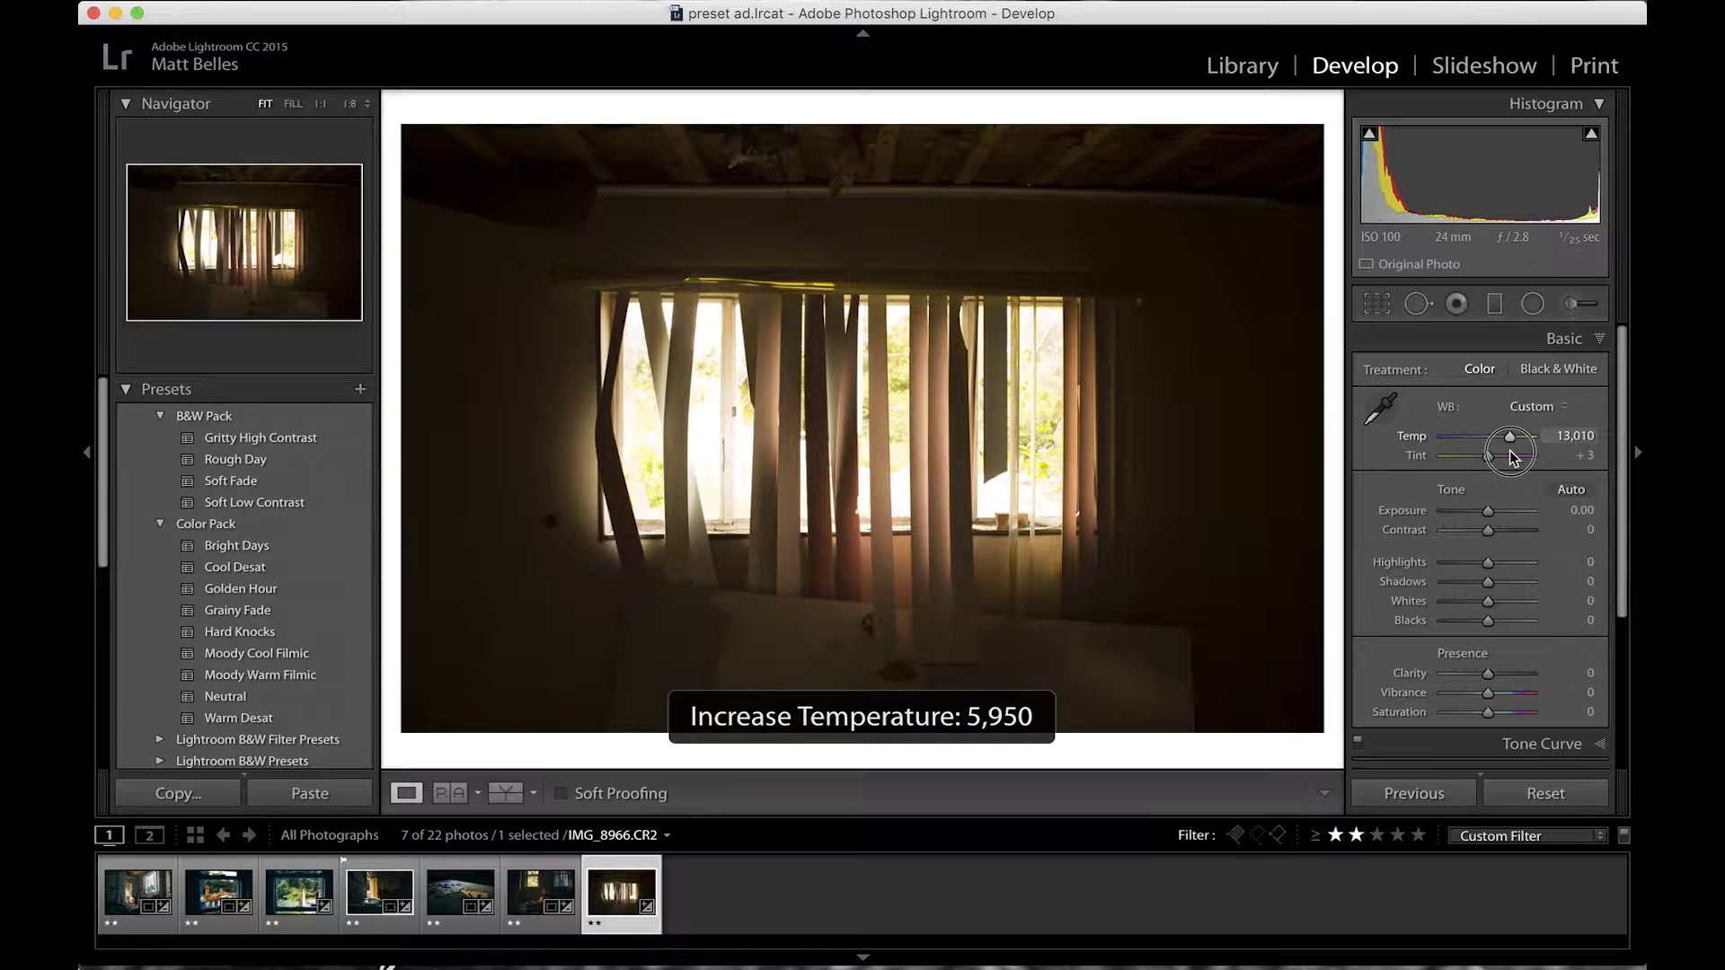
{"action": "key", "text": "minus"}
{"action": "key", "text": "minus"}
{"action": "key", "text": "minus"}
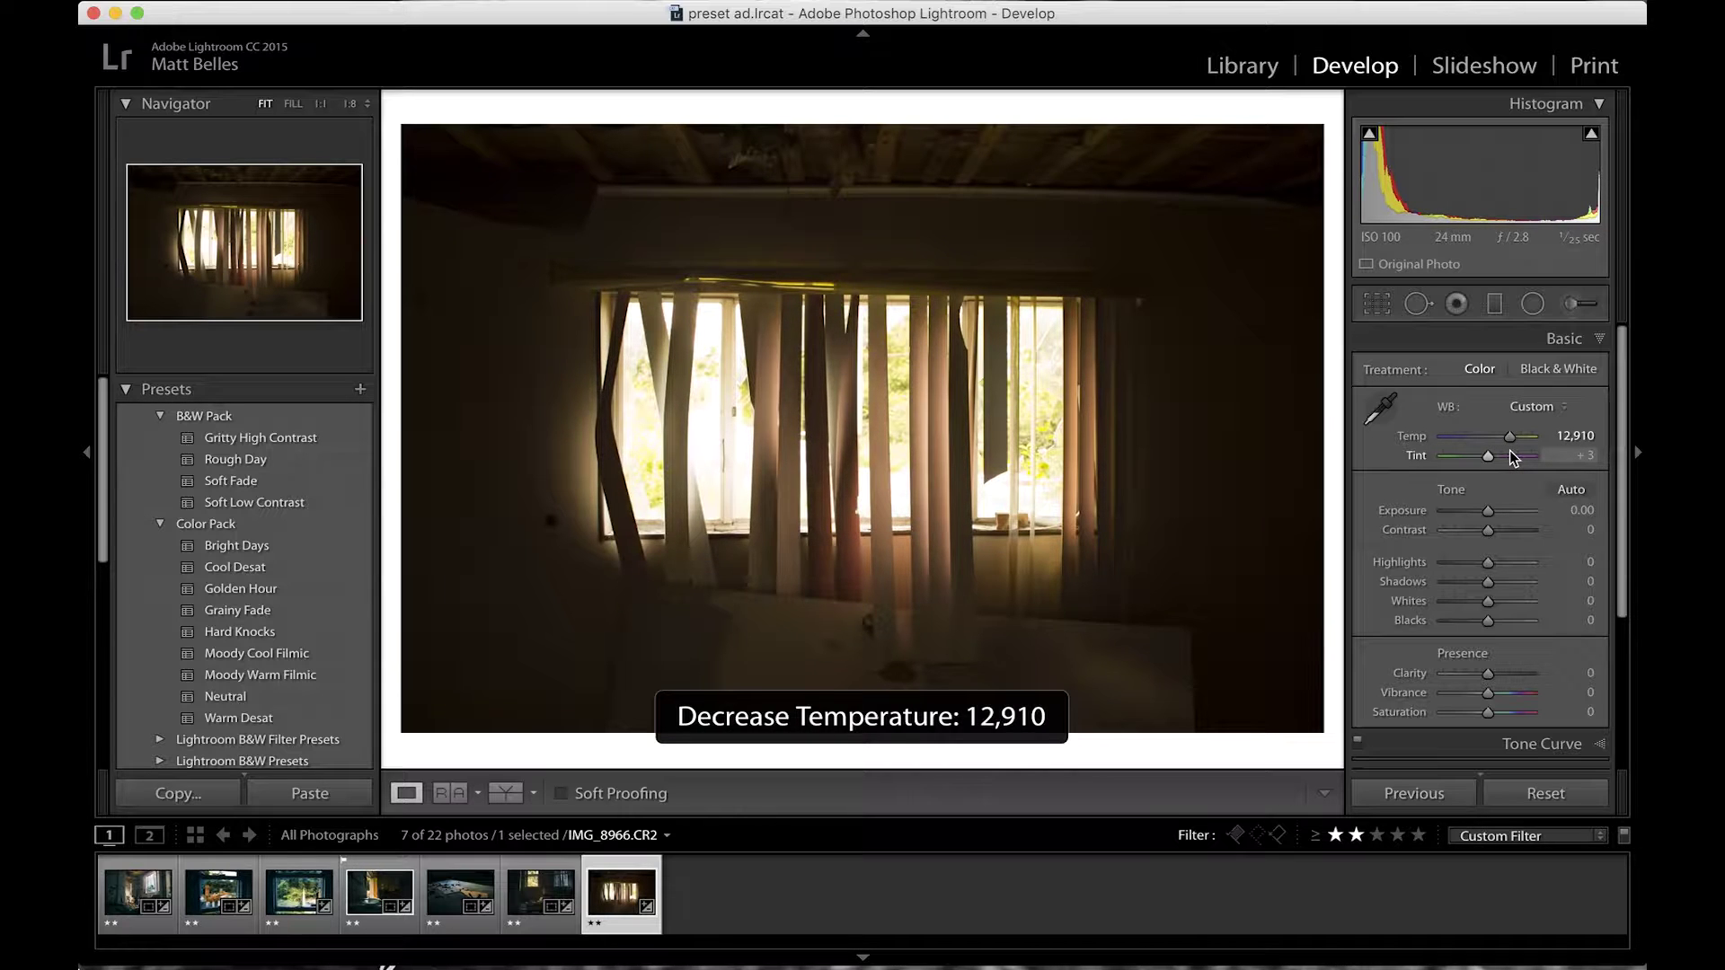
{"action": "key", "text": "minus"}
{"action": "key", "text": "minus"}
{"action": "key", "text": "minus"}
{"action": "key", "text": "minus"}
{"action": "key", "text": "minus"}
{"action": "key", "text": "minus"}
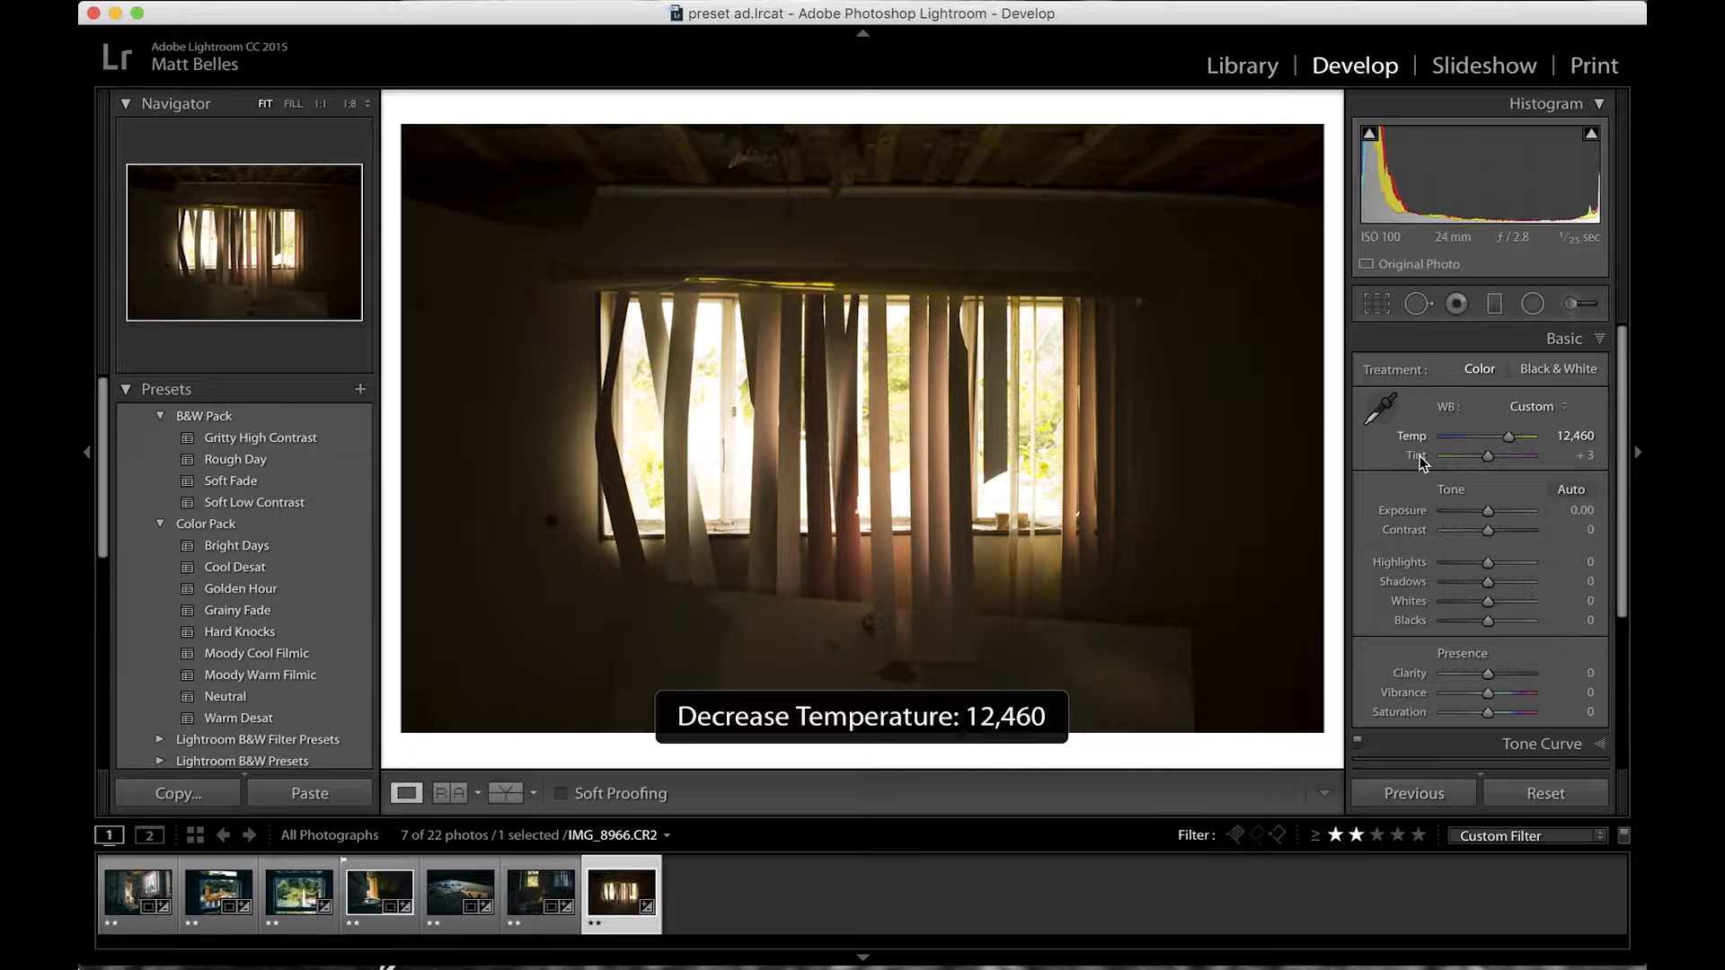
Step: Set Exposure to -0.60 and Highlights to -45
{"action": "key", "text": "period"}
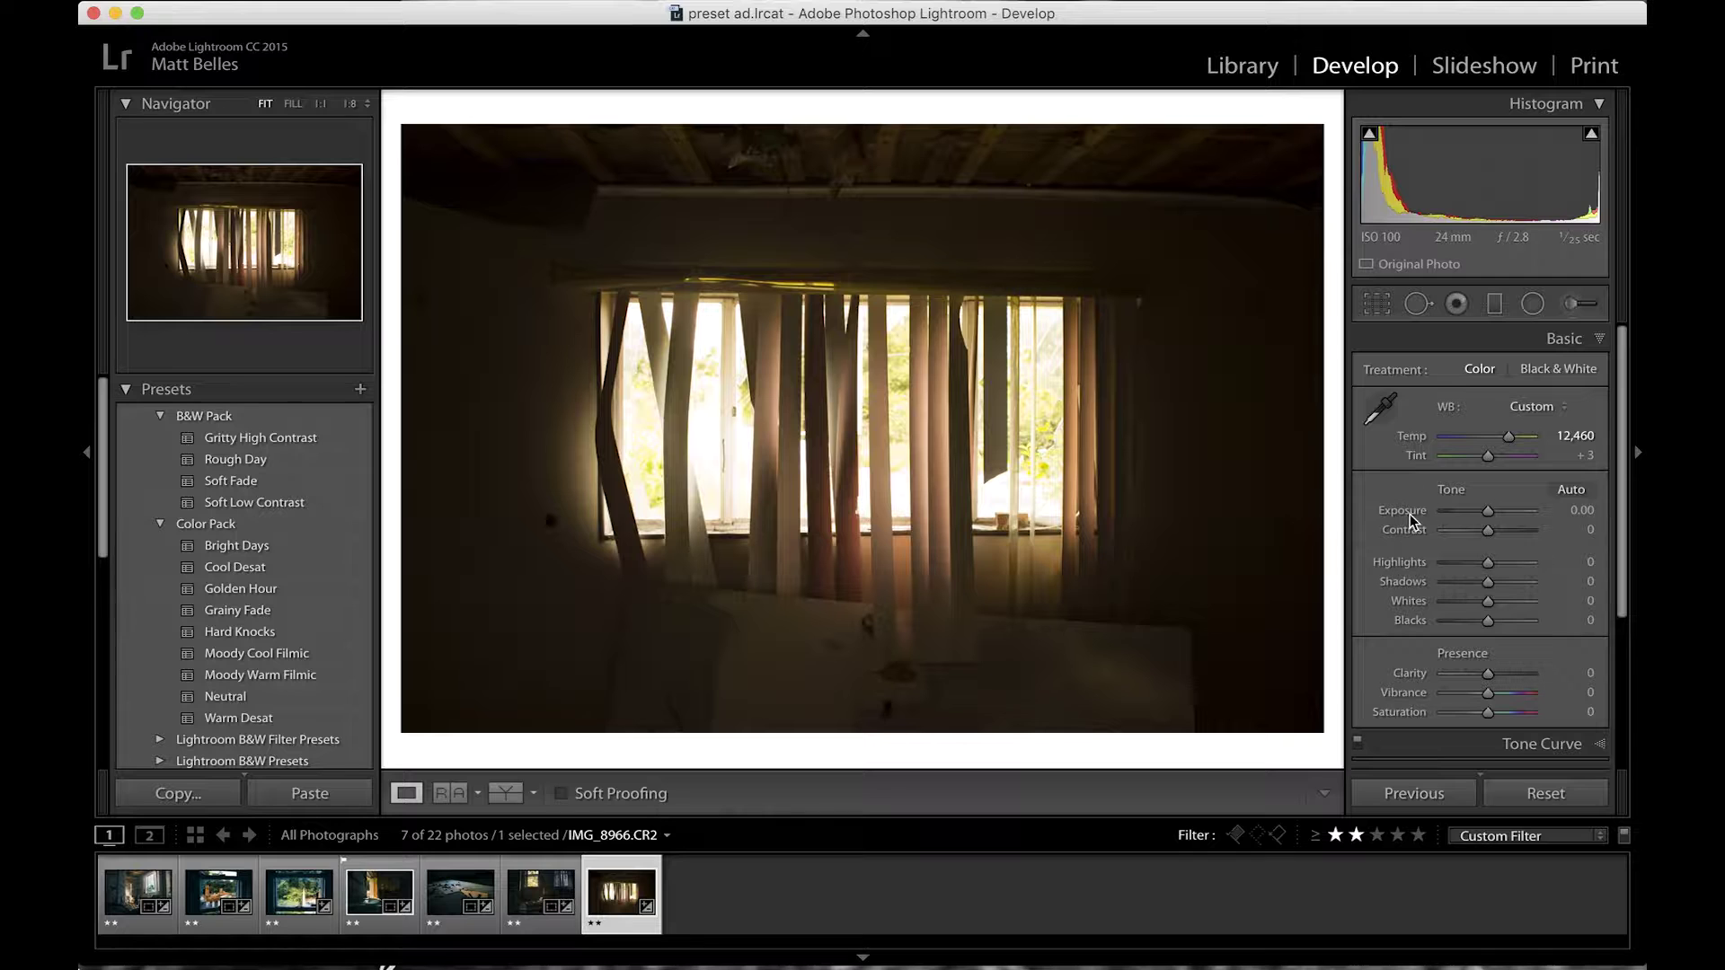
{"action": "key", "text": "period"}
{"action": "key", "text": "minus"}
{"action": "key", "text": "minus"}
{"action": "key", "text": "minus"}
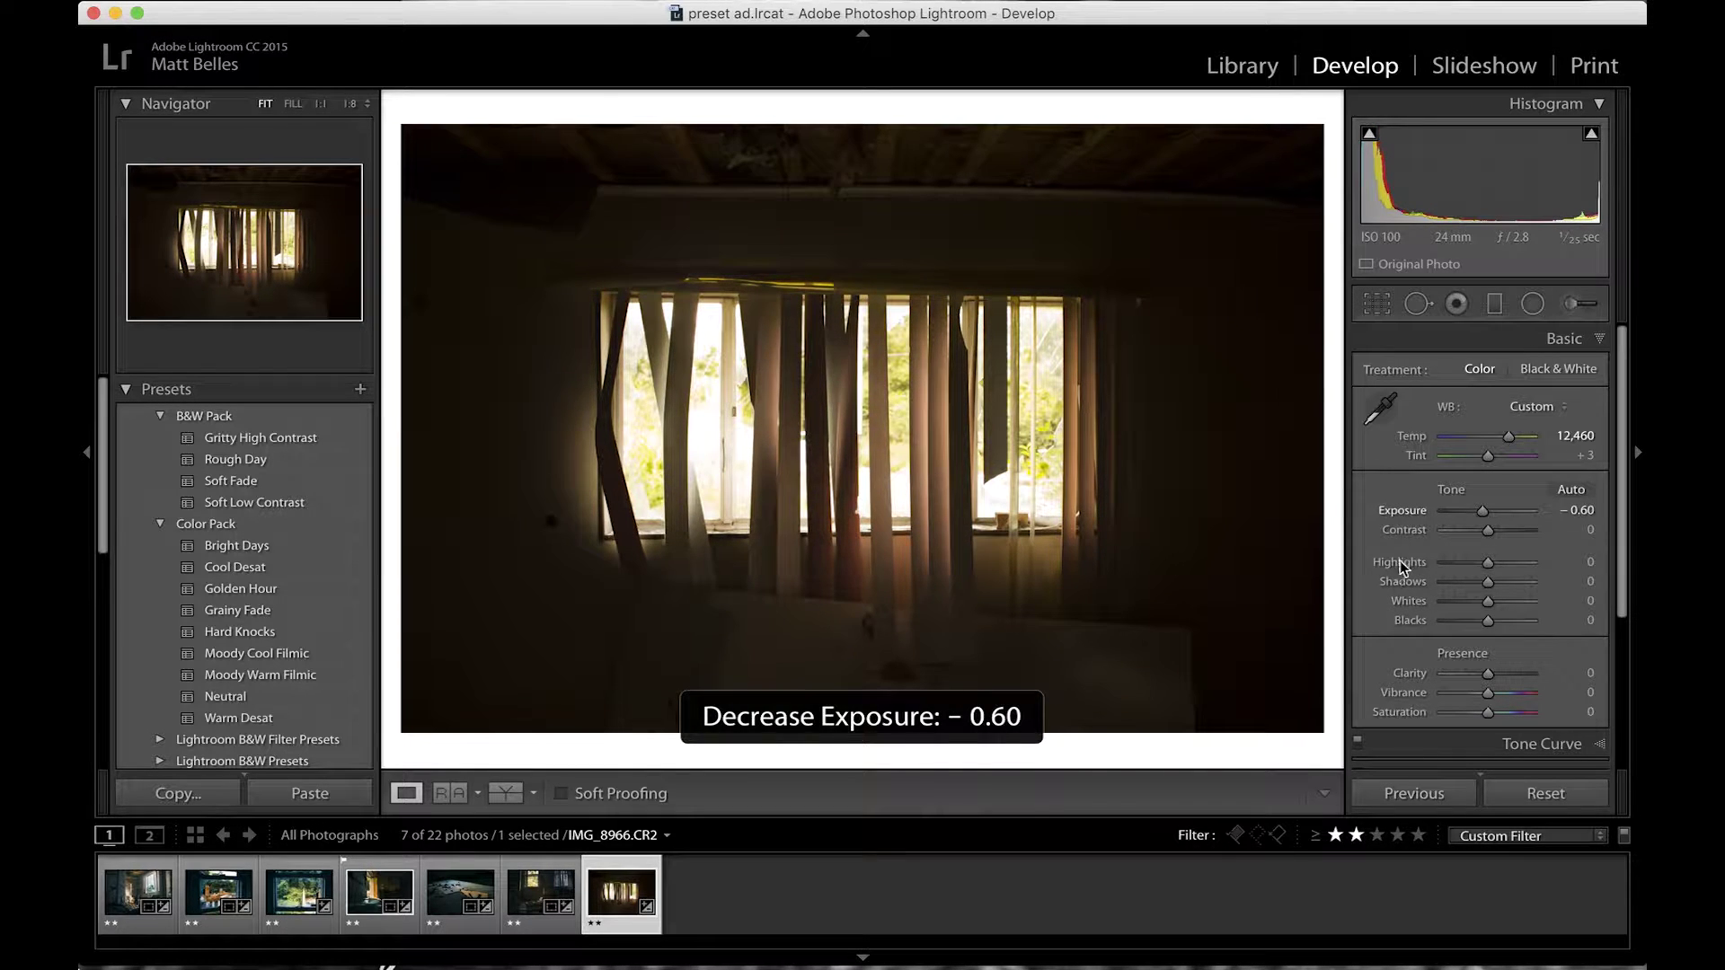
{"action": "key", "text": "period"}
{"action": "key", "text": "period"}
{"action": "key", "text": "minus"}
{"action": "key", "text": "minus"}
{"action": "key", "text": "minus"}
{"action": "key", "text": "minus"}
{"action": "key", "text": "minus"}
{"action": "key", "text": "minus"}
{"action": "key", "text": "minus"}
{"action": "key", "text": "minus"}
{"action": "key", "text": "minus"}
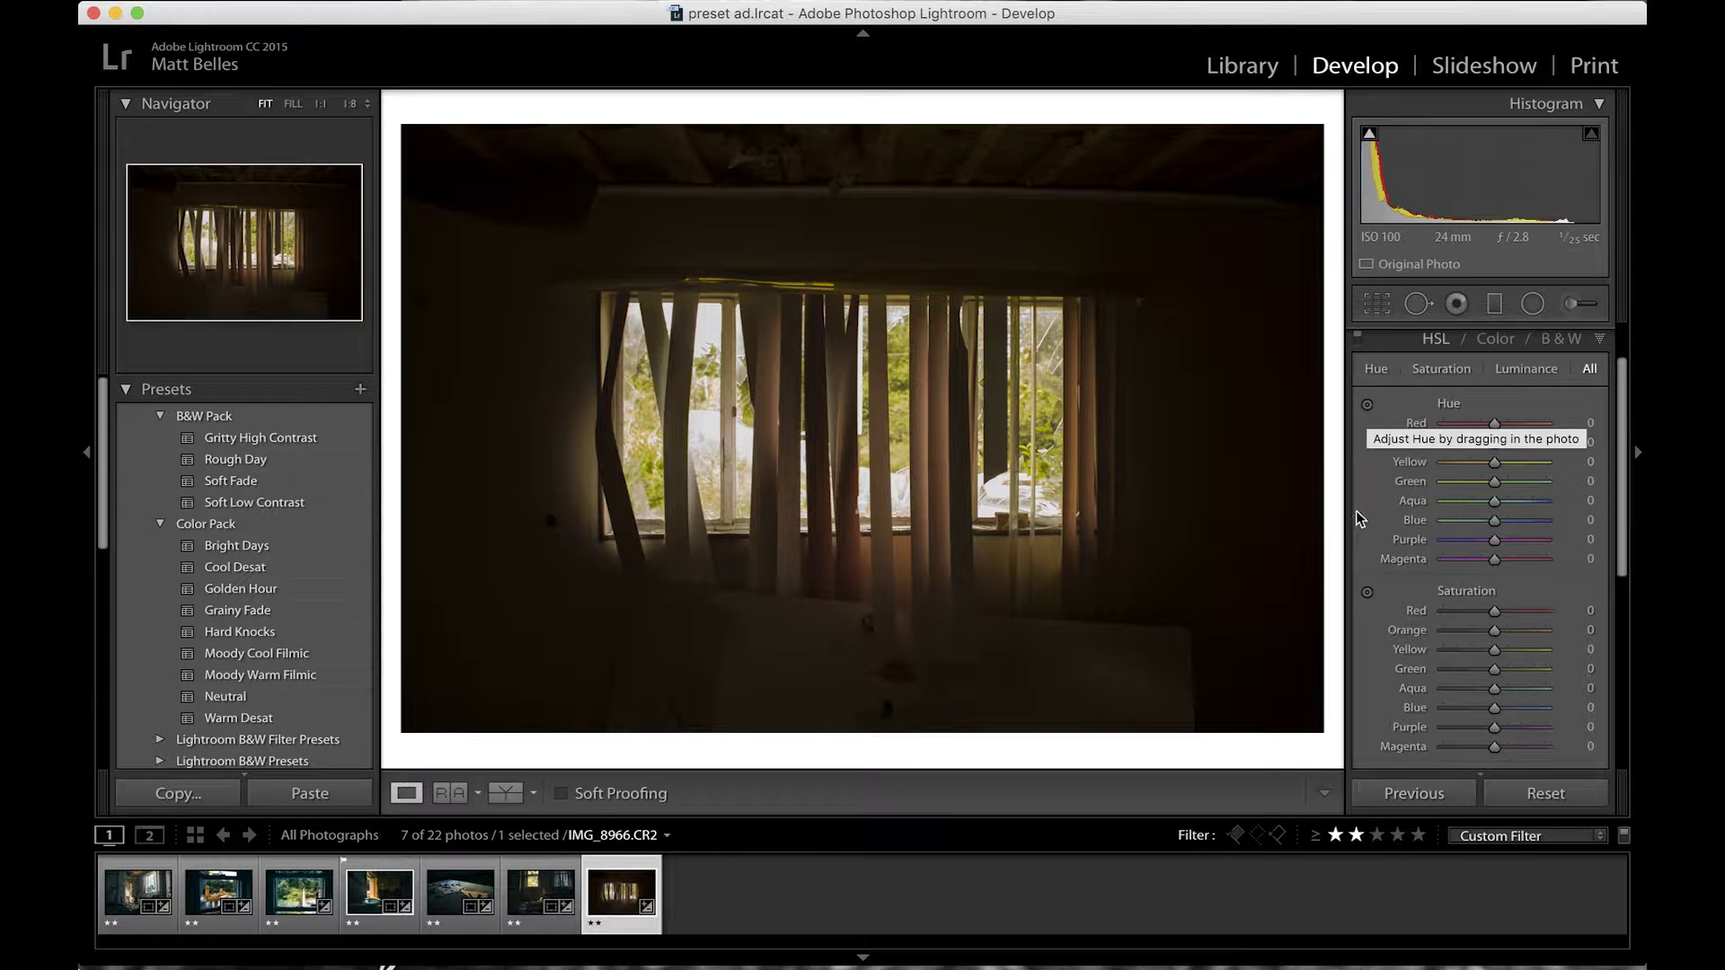
Step: Shift Yellow hue to -50 and Green hue to -26 using the targeted tool on the photo
{"action": "left_click", "coordinate": [1367, 404]}
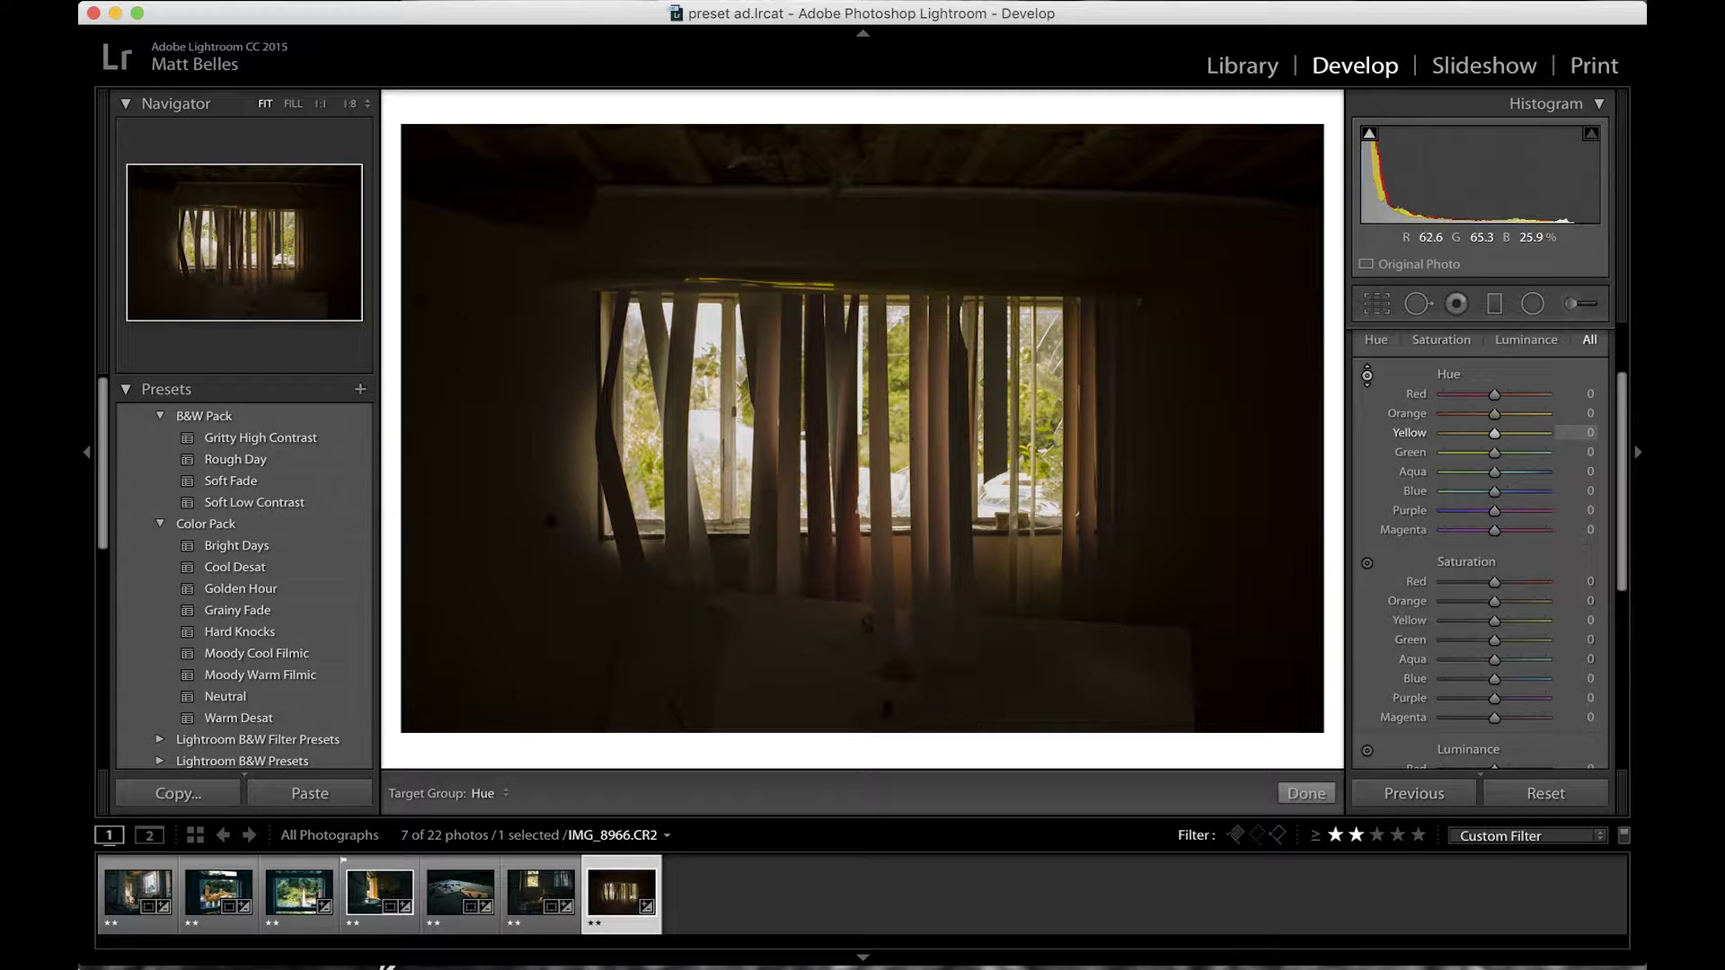
{"action": "mouse_move", "coordinate": [899, 404]}
{"action": "left_mouse_down"}
{"action": "mouse_move", "coordinate": [899, 314]}
{"action": "mouse_move", "coordinate": [899, 492]}
{"action": "left_mouse_up"}
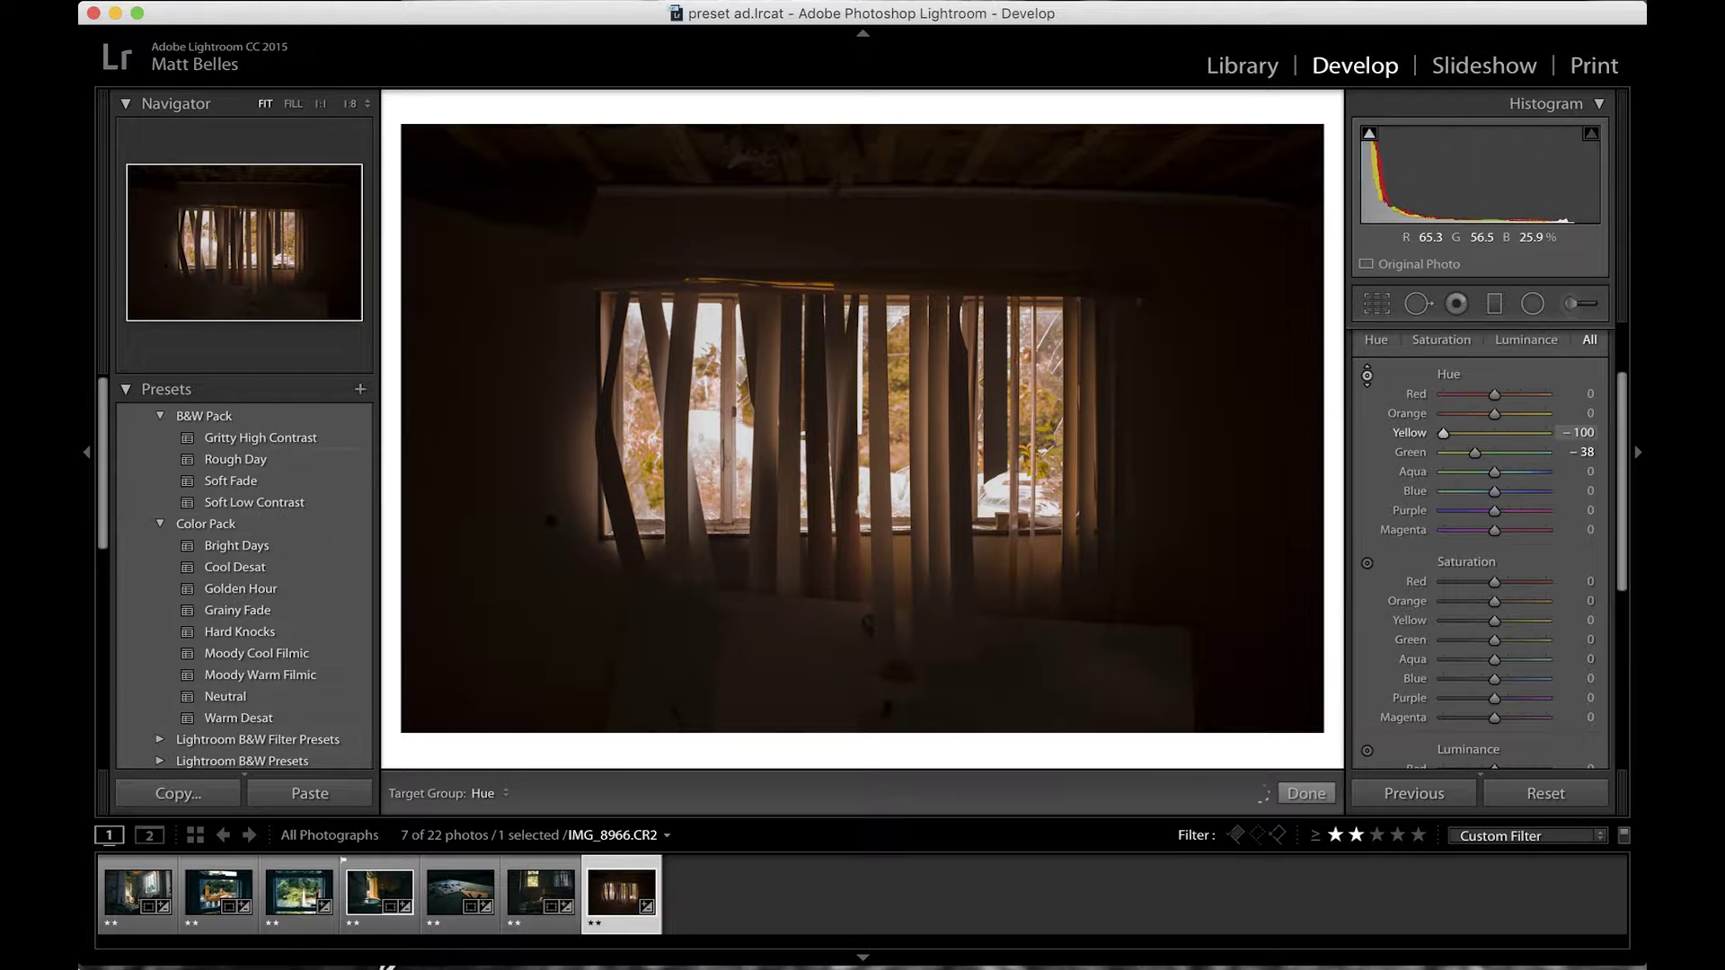
{"action": "mouse_move", "coordinate": [899, 467]}
{"action": "left_mouse_down"}
{"action": "mouse_move", "coordinate": [899, 495]}
{"action": "mouse_move", "coordinate": [898, 430]}
{"action": "mouse_move", "coordinate": [898, 450]}
{"action": "left_mouse_up"}
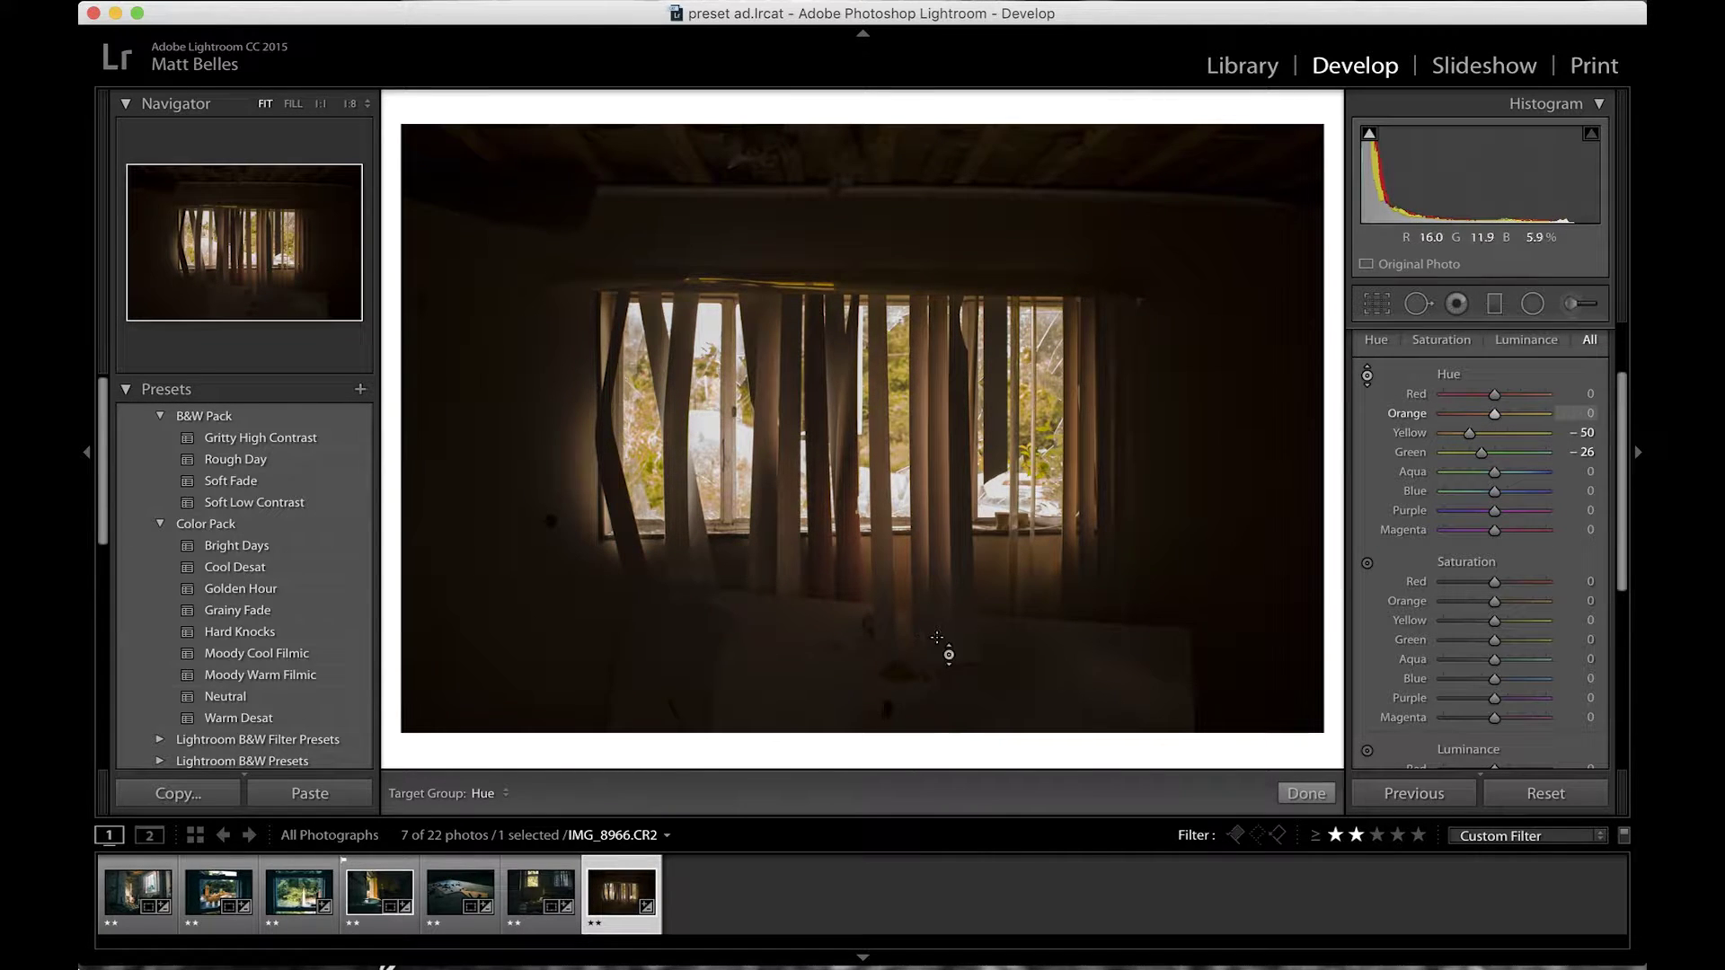
Step: Raise Orange and Yellow saturation to +100 and +41, luminance to +100 and +64
{"action": "left_click", "coordinate": [1366, 564]}
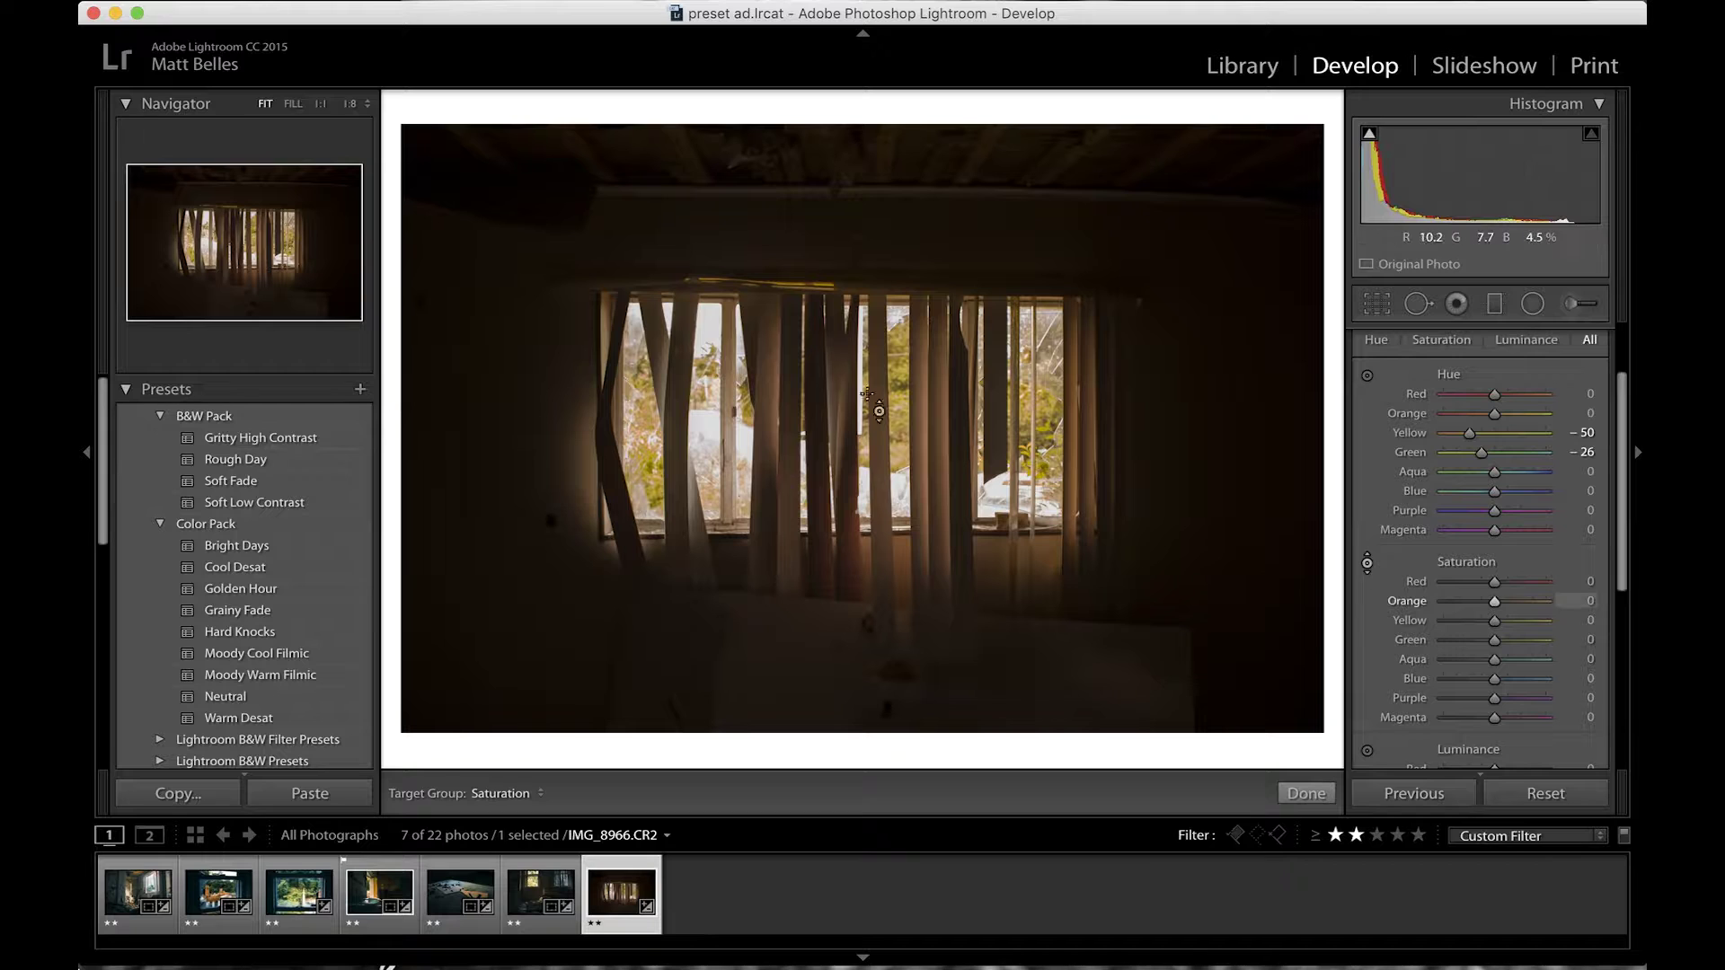
{"action": "left_click_drag", "start_coordinate": [898, 450], "coordinate": [899, 360]}
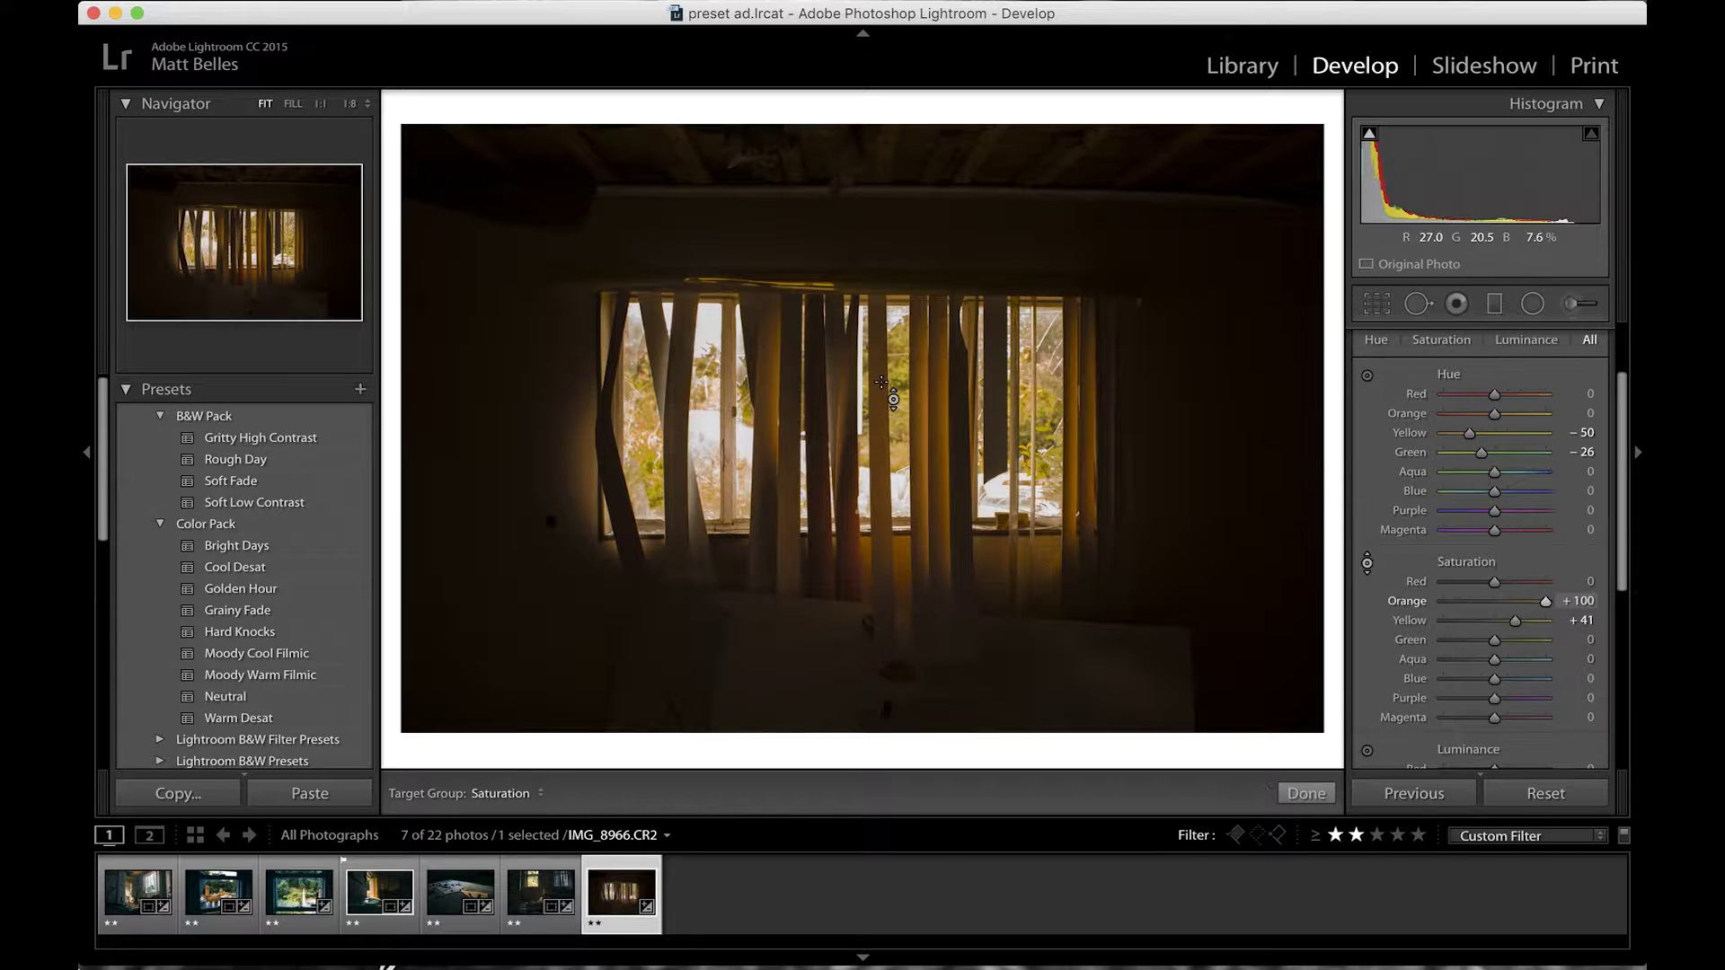
{"action": "scroll", "coordinate": [1388, 629], "scroll_direction": "down", "scroll_amount": 3}
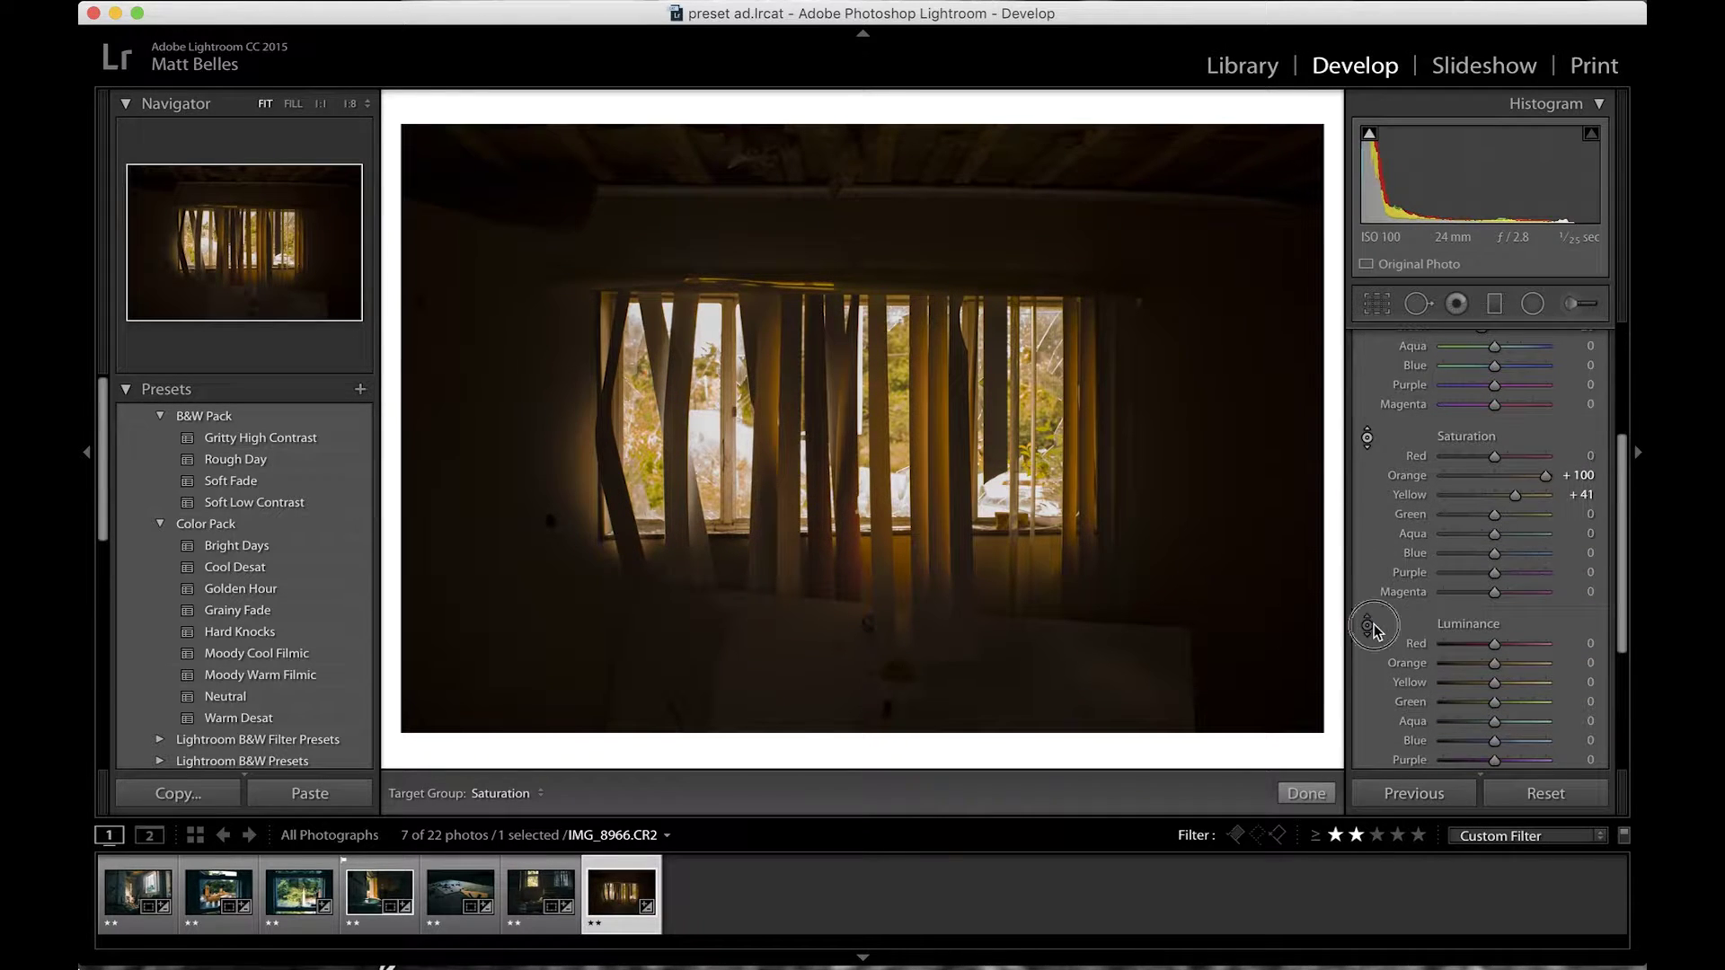
{"action": "left_click", "coordinate": [1367, 626]}
{"action": "left_click_drag", "start_coordinate": [995, 486], "coordinate": [980, 386]}
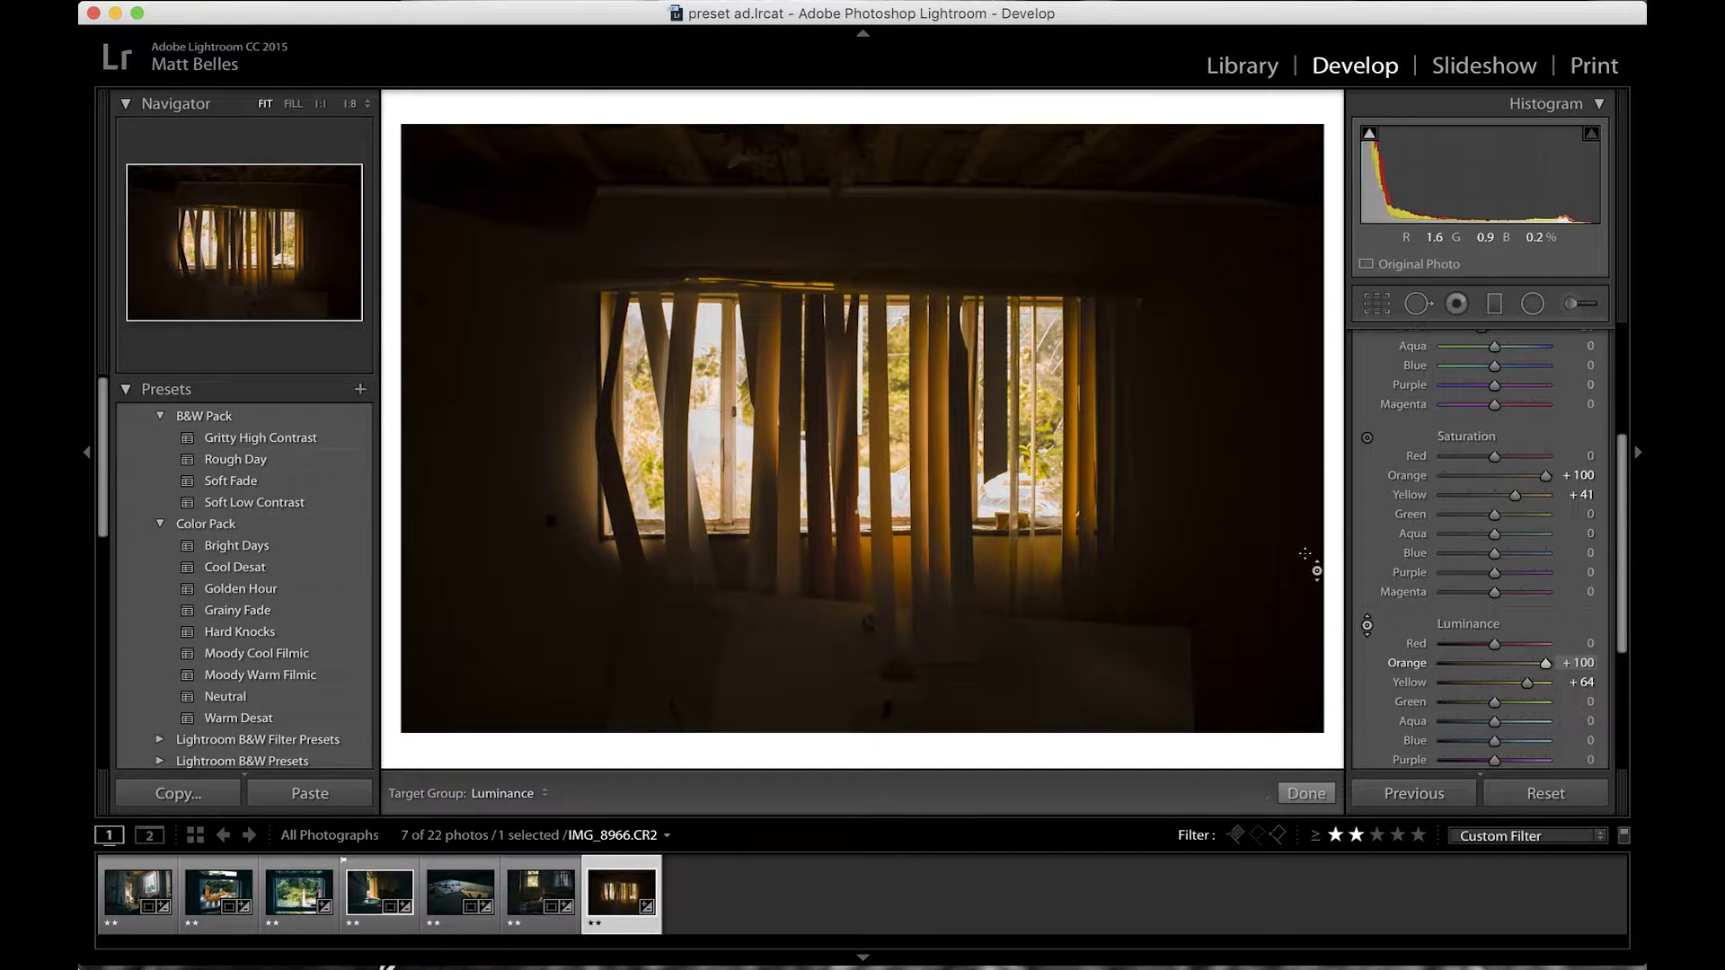
{"action": "scroll", "coordinate": [1530, 604], "scroll_direction": "up", "scroll_amount": 5}
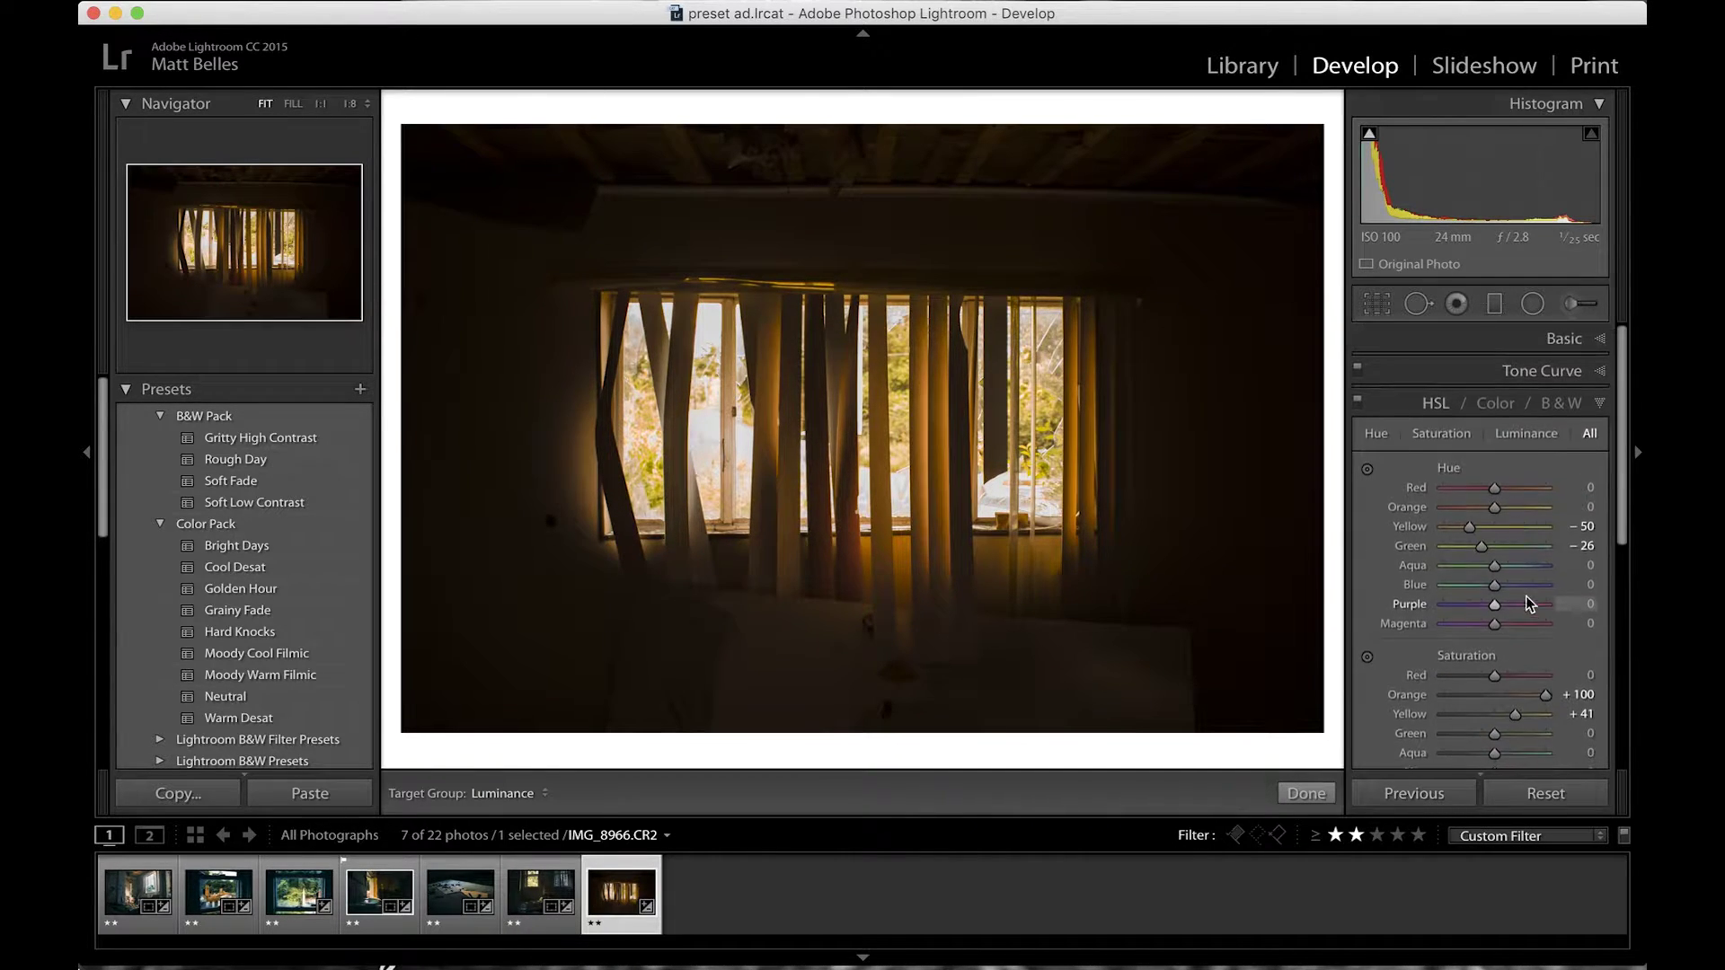
Step: Build a custom S-shaped tone curve, dragging the lower point right to crush the shadows
{"action": "left_click", "coordinate": [1546, 378]}
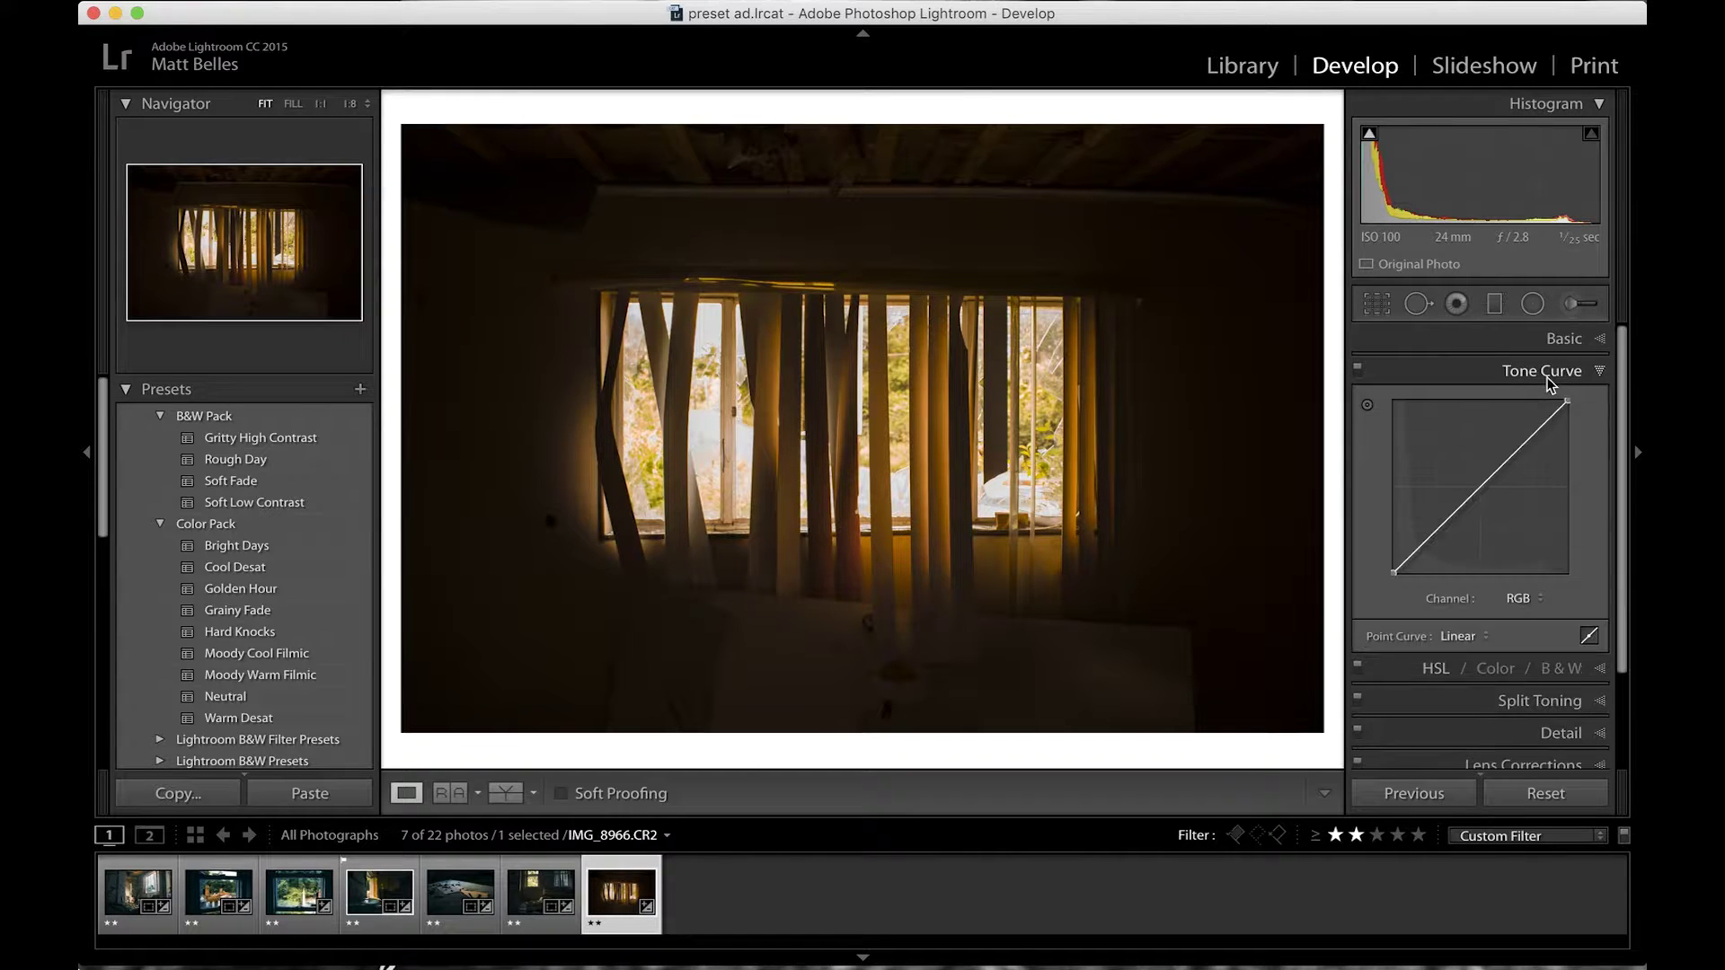
{"action": "left_click", "coordinate": [1368, 406]}
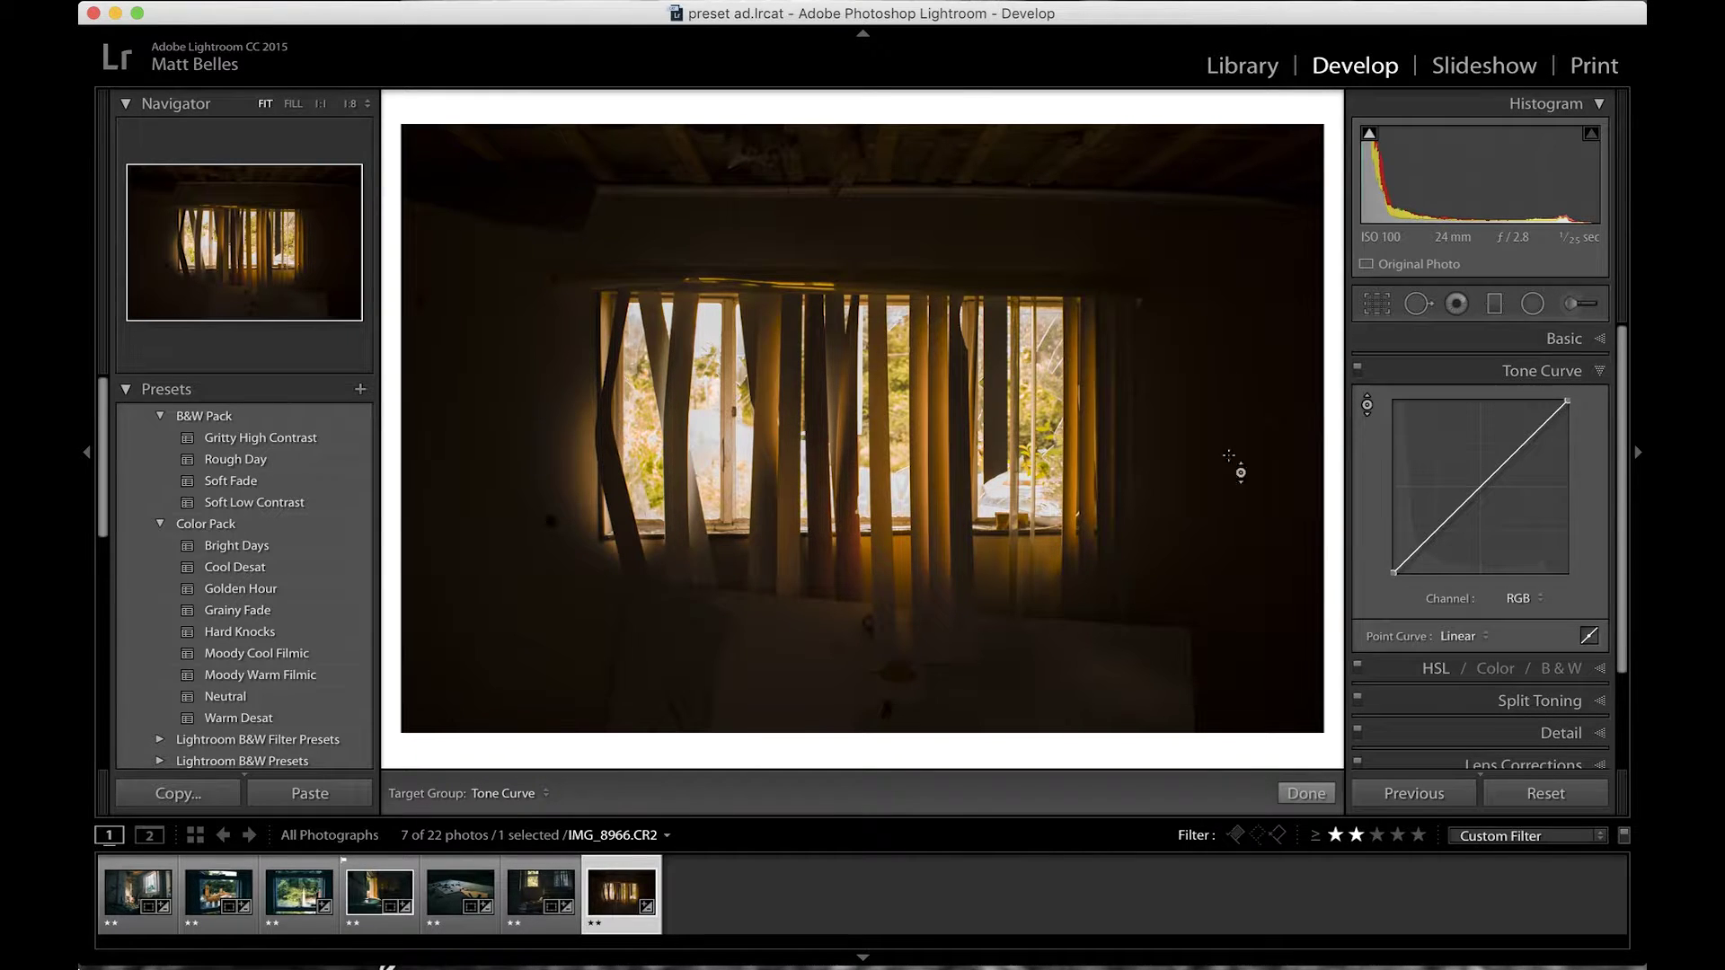
{"action": "left_click", "coordinate": [978, 423]}
{"action": "mouse_move", "coordinate": [978, 423]}
{"action": "left_mouse_down"}
{"action": "mouse_move", "coordinate": [977, 360]}
{"action": "mouse_move", "coordinate": [978, 404]}
{"action": "left_mouse_up"}
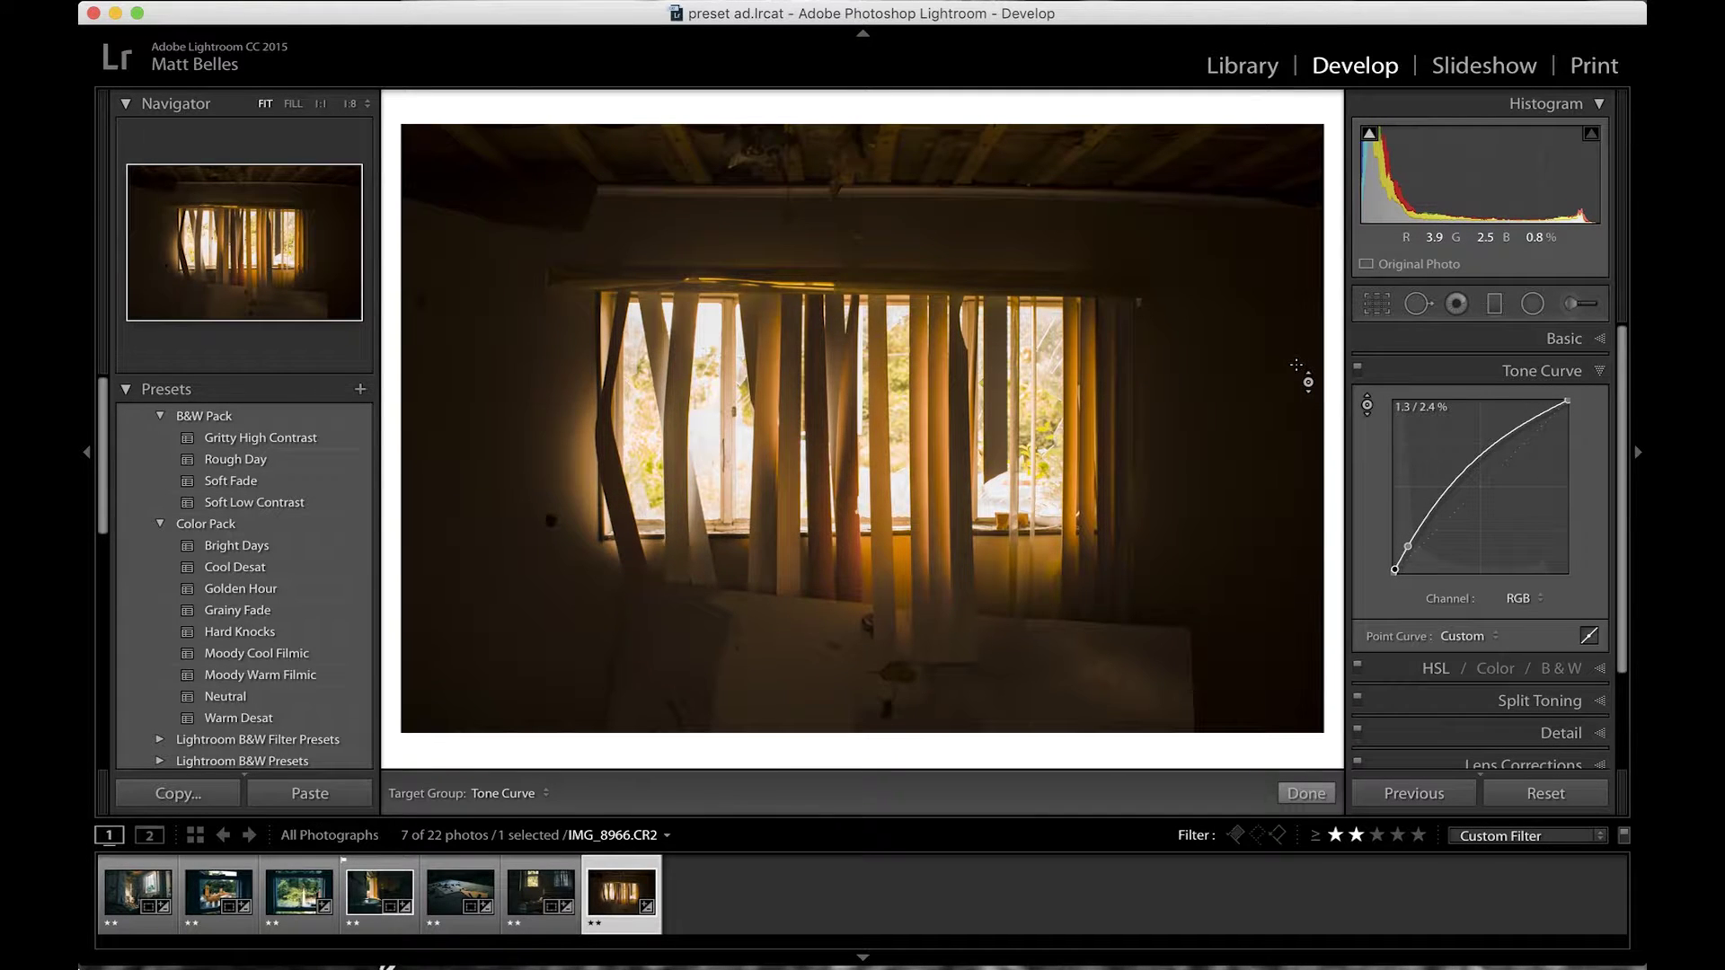
{"action": "mouse_move", "coordinate": [1305, 382]}
{"action": "left_mouse_down"}
{"action": "mouse_move", "coordinate": [1305, 287]}
{"action": "mouse_move", "coordinate": [1305, 395]}
{"action": "left_mouse_up"}
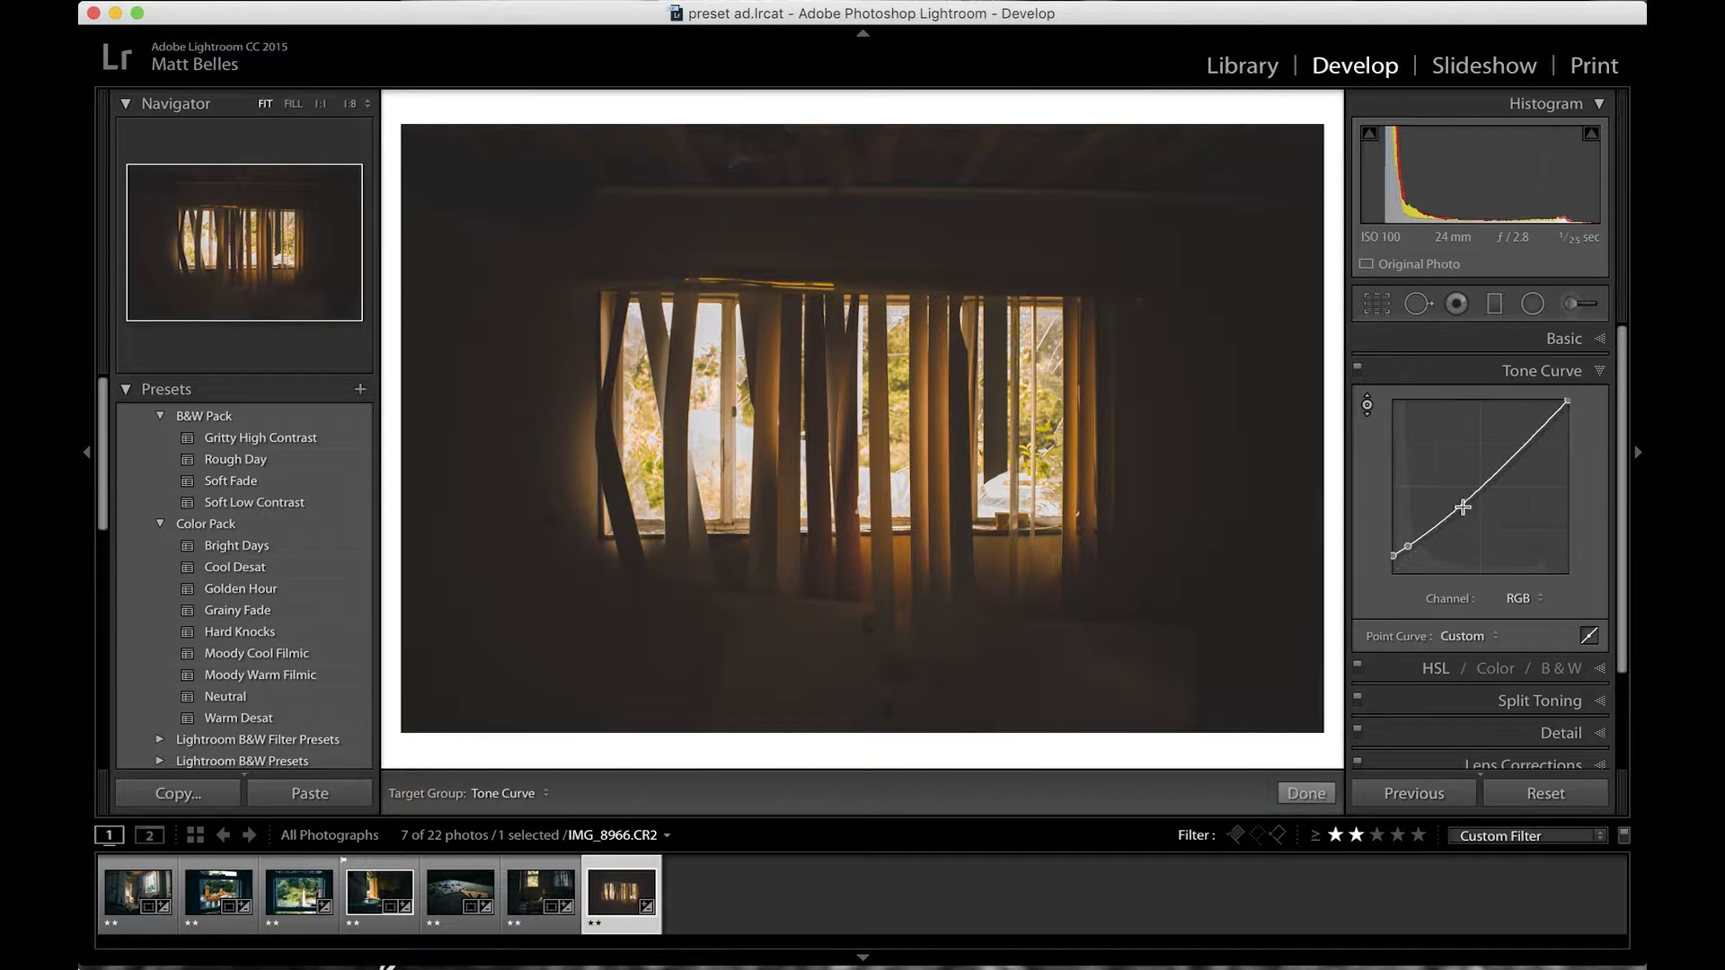
{"action": "left_click_drag", "start_coordinate": [1488, 473], "coordinate": [1488, 484]}
{"action": "left_click_drag", "start_coordinate": [1542, 427], "coordinate": [1537, 421]}
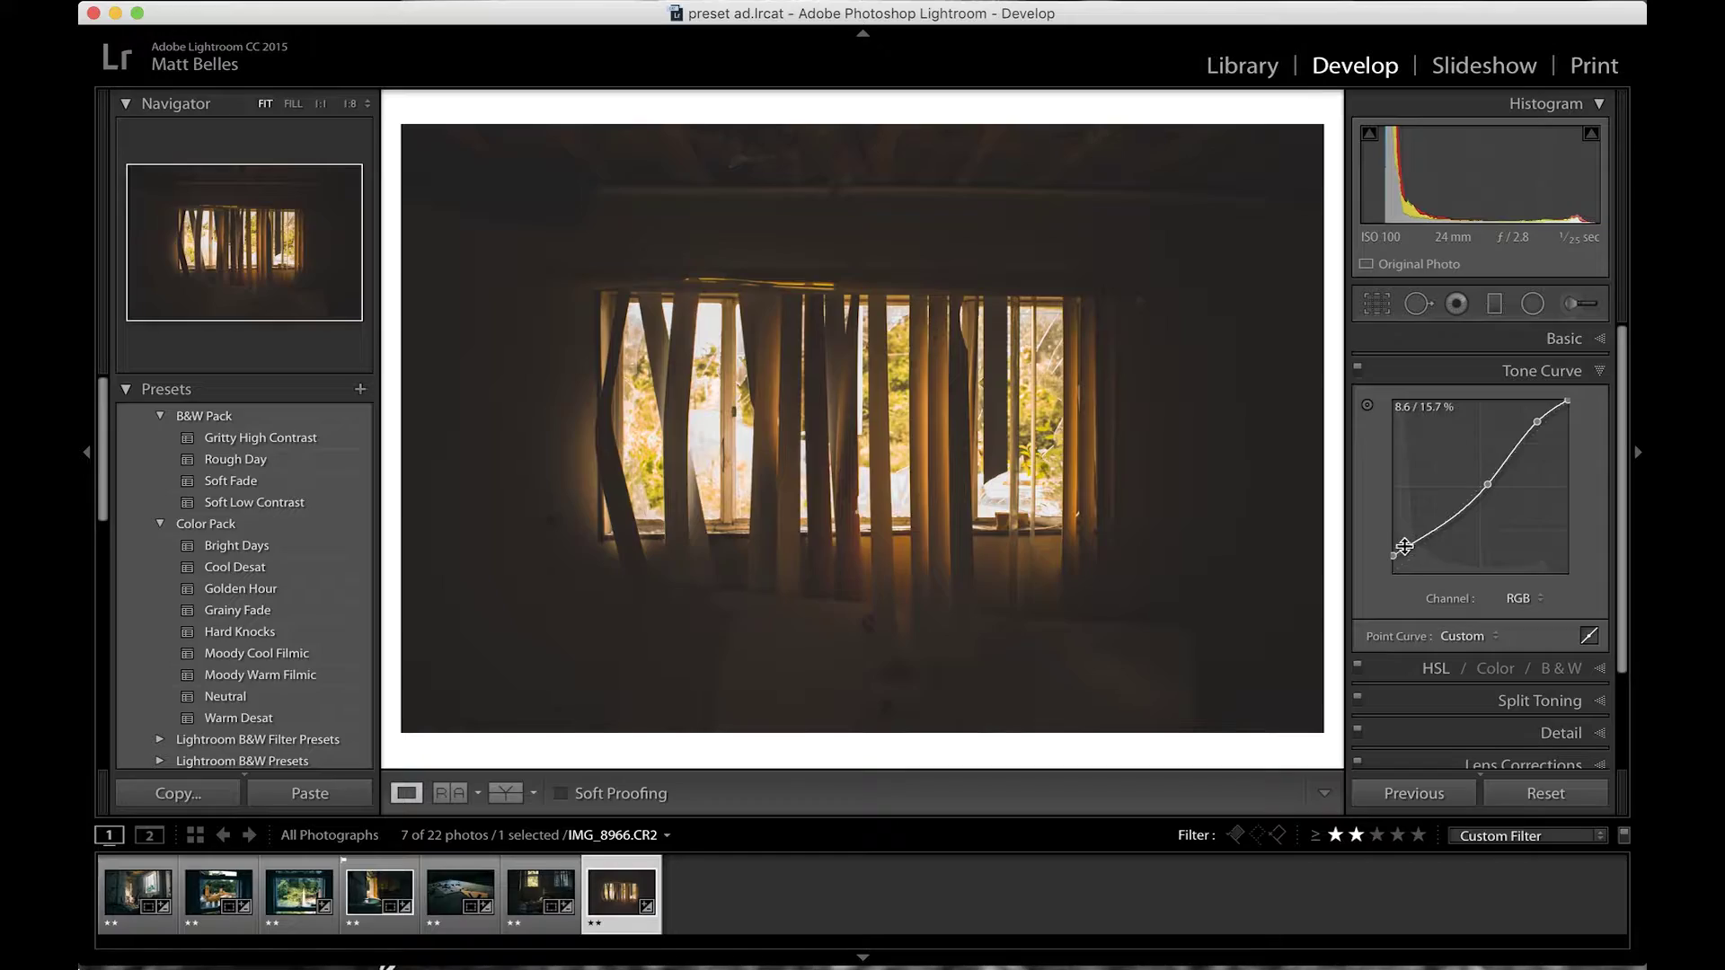
{"action": "left_click_drag", "start_coordinate": [1409, 546], "coordinate": [1435, 550]}
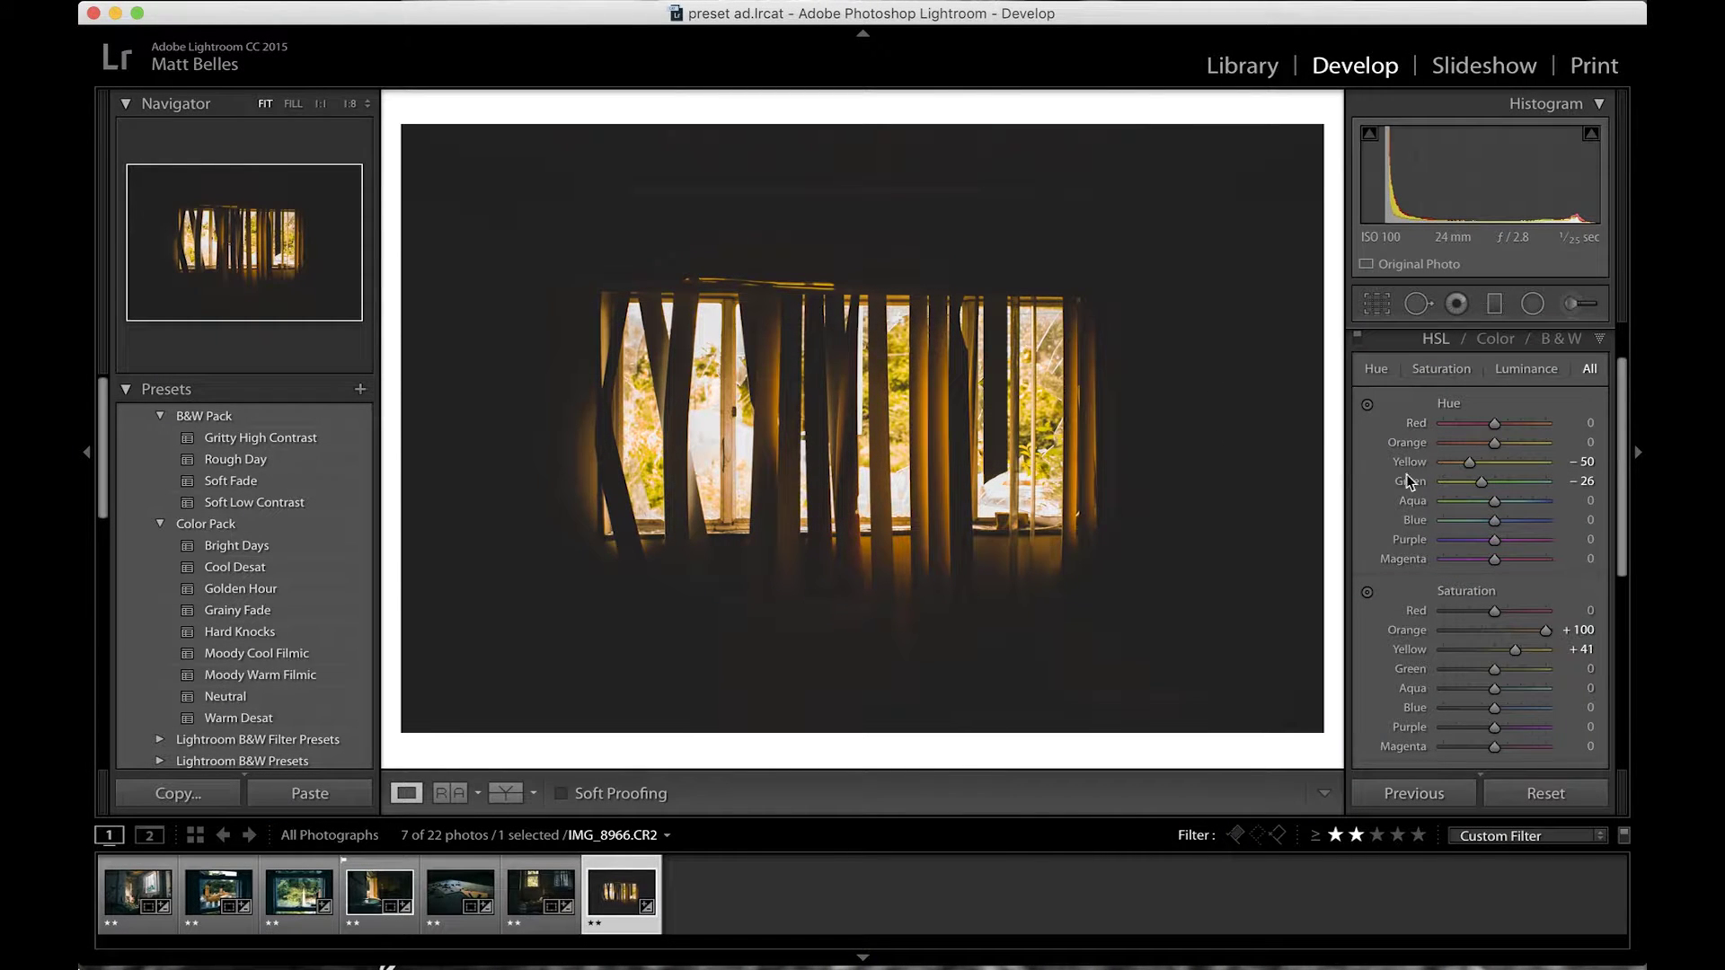
{"action": "scroll", "coordinate": [1483, 451], "scroll_direction": "up", "scroll_amount": 1}
{"action": "scroll", "coordinate": [1482, 451], "scroll_direction": "up", "scroll_amount": 1}
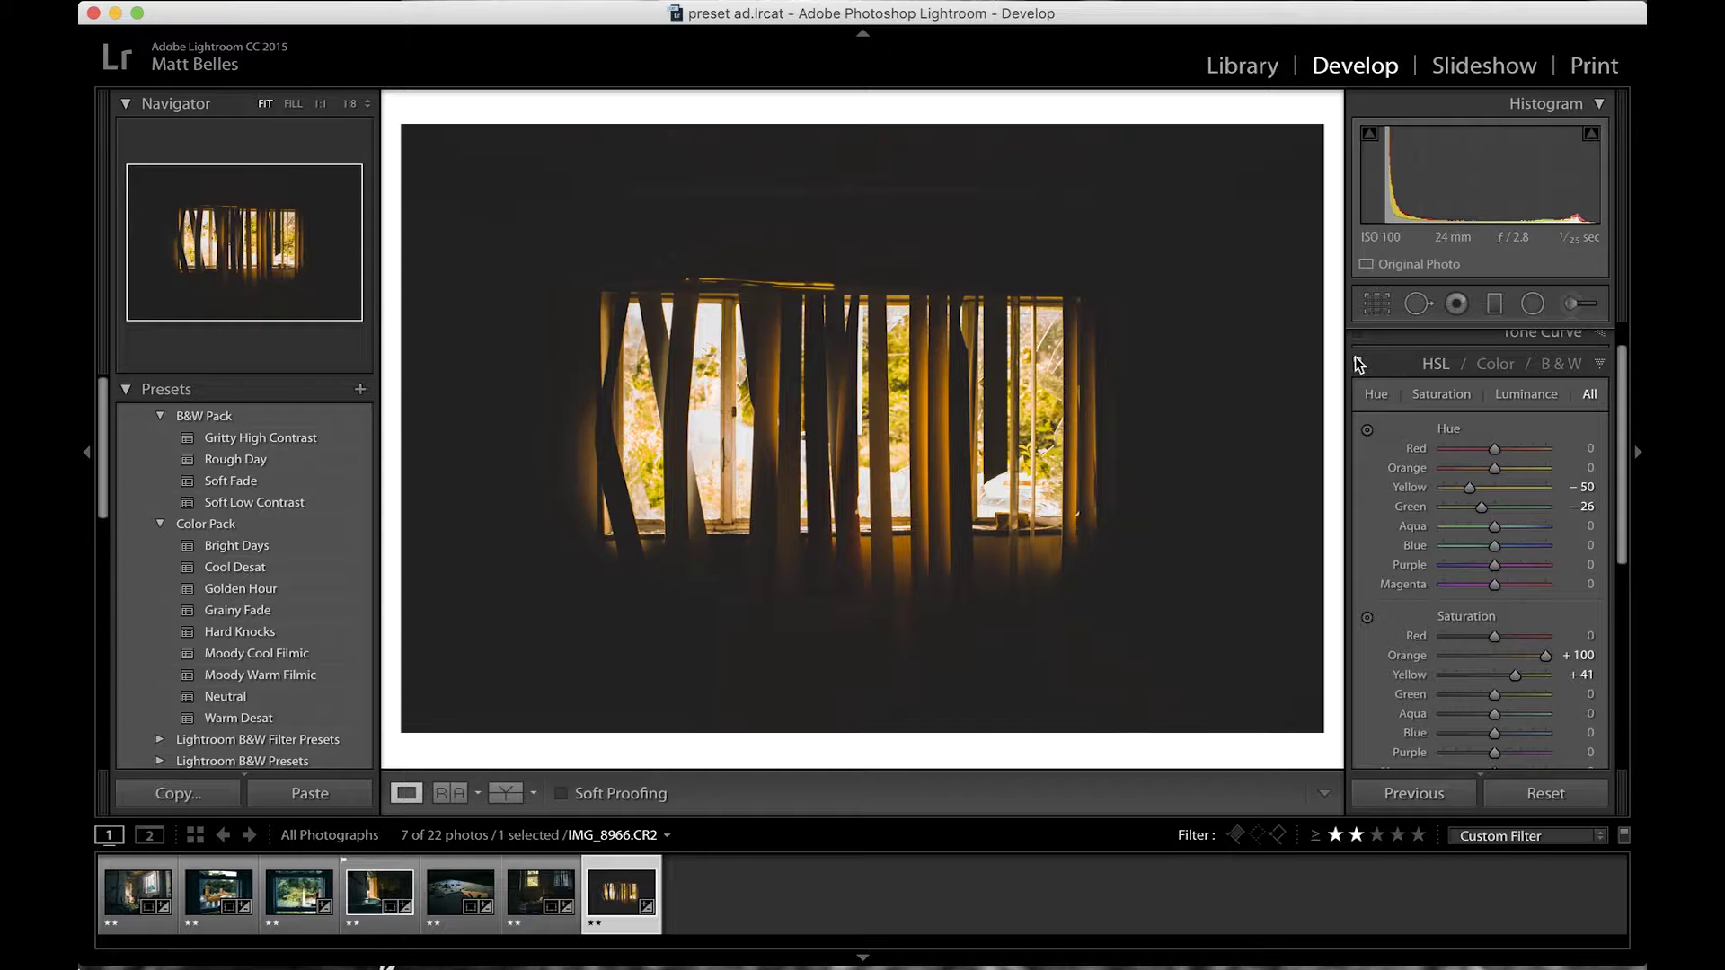
{"action": "scroll", "coordinate": [1358, 364], "scroll_direction": "up", "scroll_amount": 2}
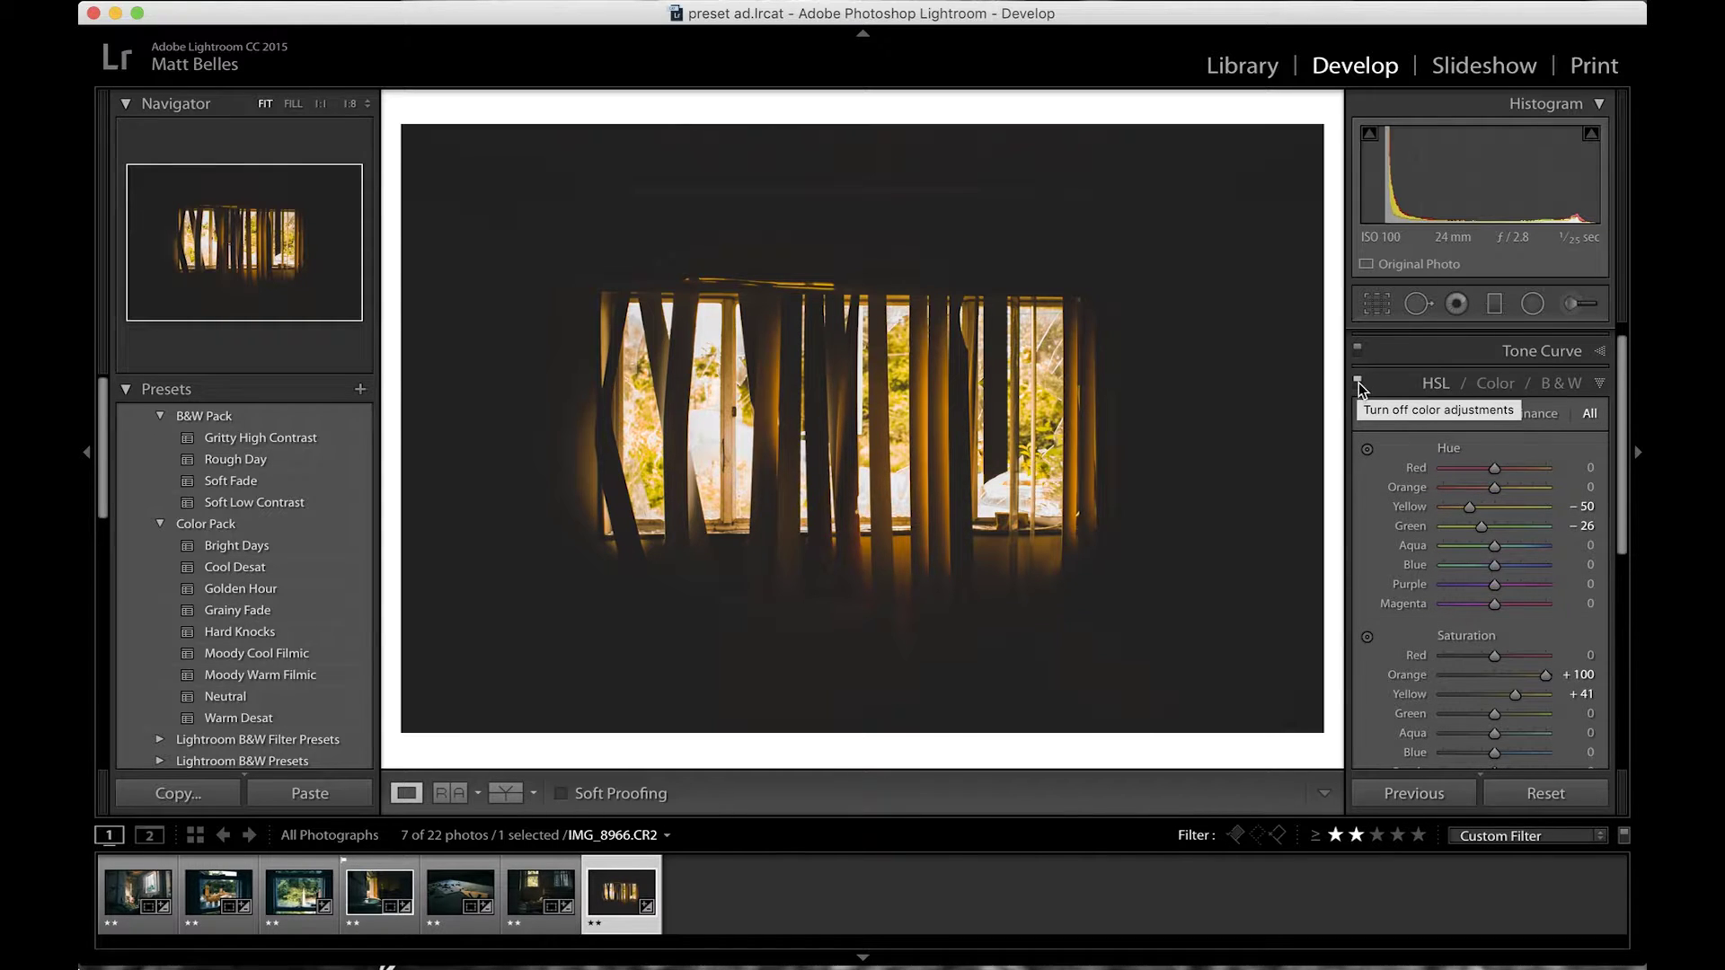
{"action": "left_click", "coordinate": [1359, 384]}
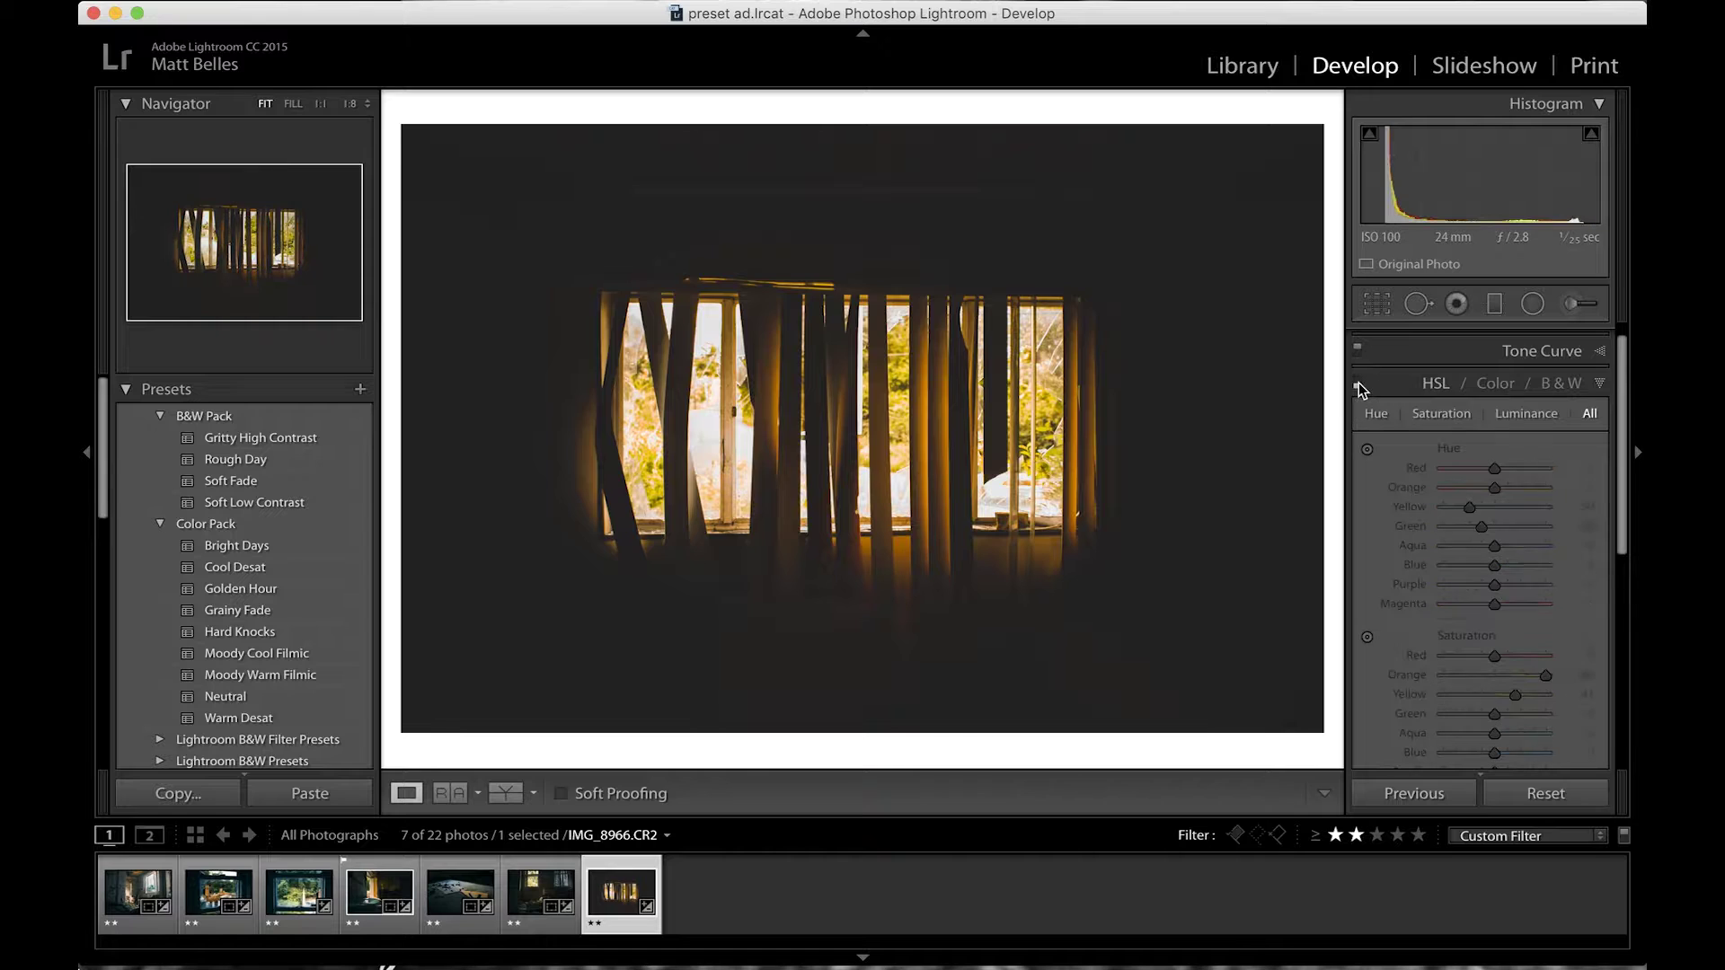
{"action": "left_click", "coordinate": [1358, 385]}
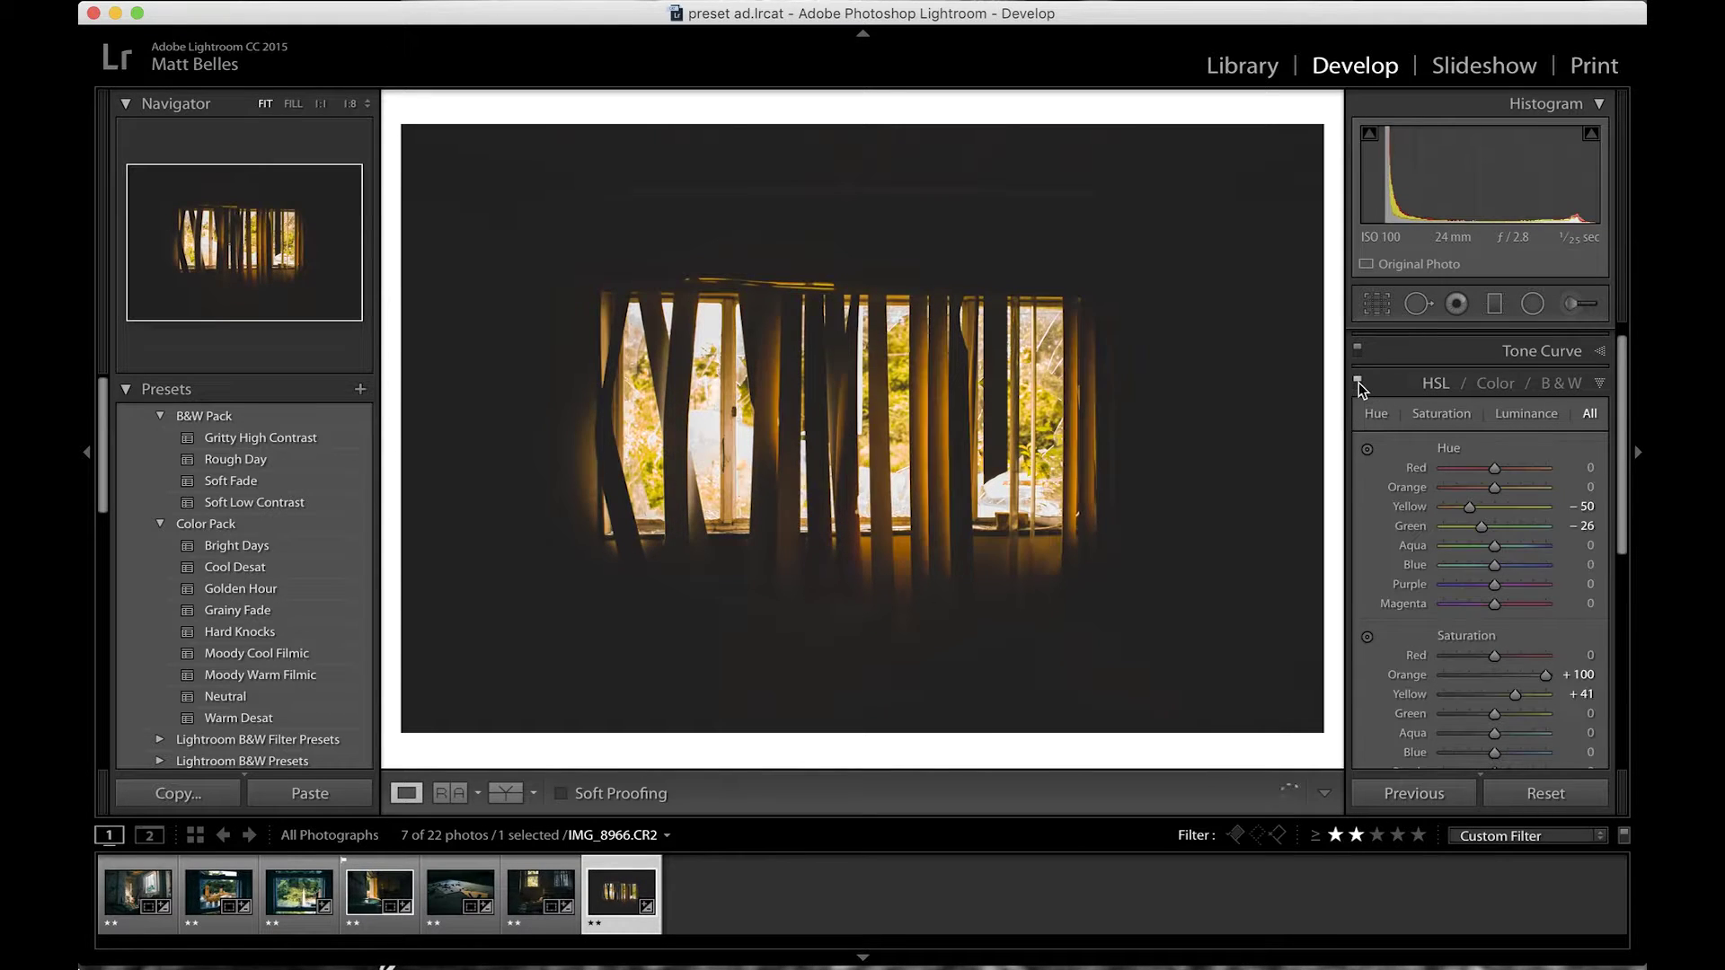
{"action": "left_click", "coordinate": [1359, 385]}
{"action": "left_click", "coordinate": [1359, 384]}
{"action": "left_click", "coordinate": [1358, 385]}
{"action": "scroll", "coordinate": [1361, 388], "scroll_direction": "up", "scroll_amount": 1}
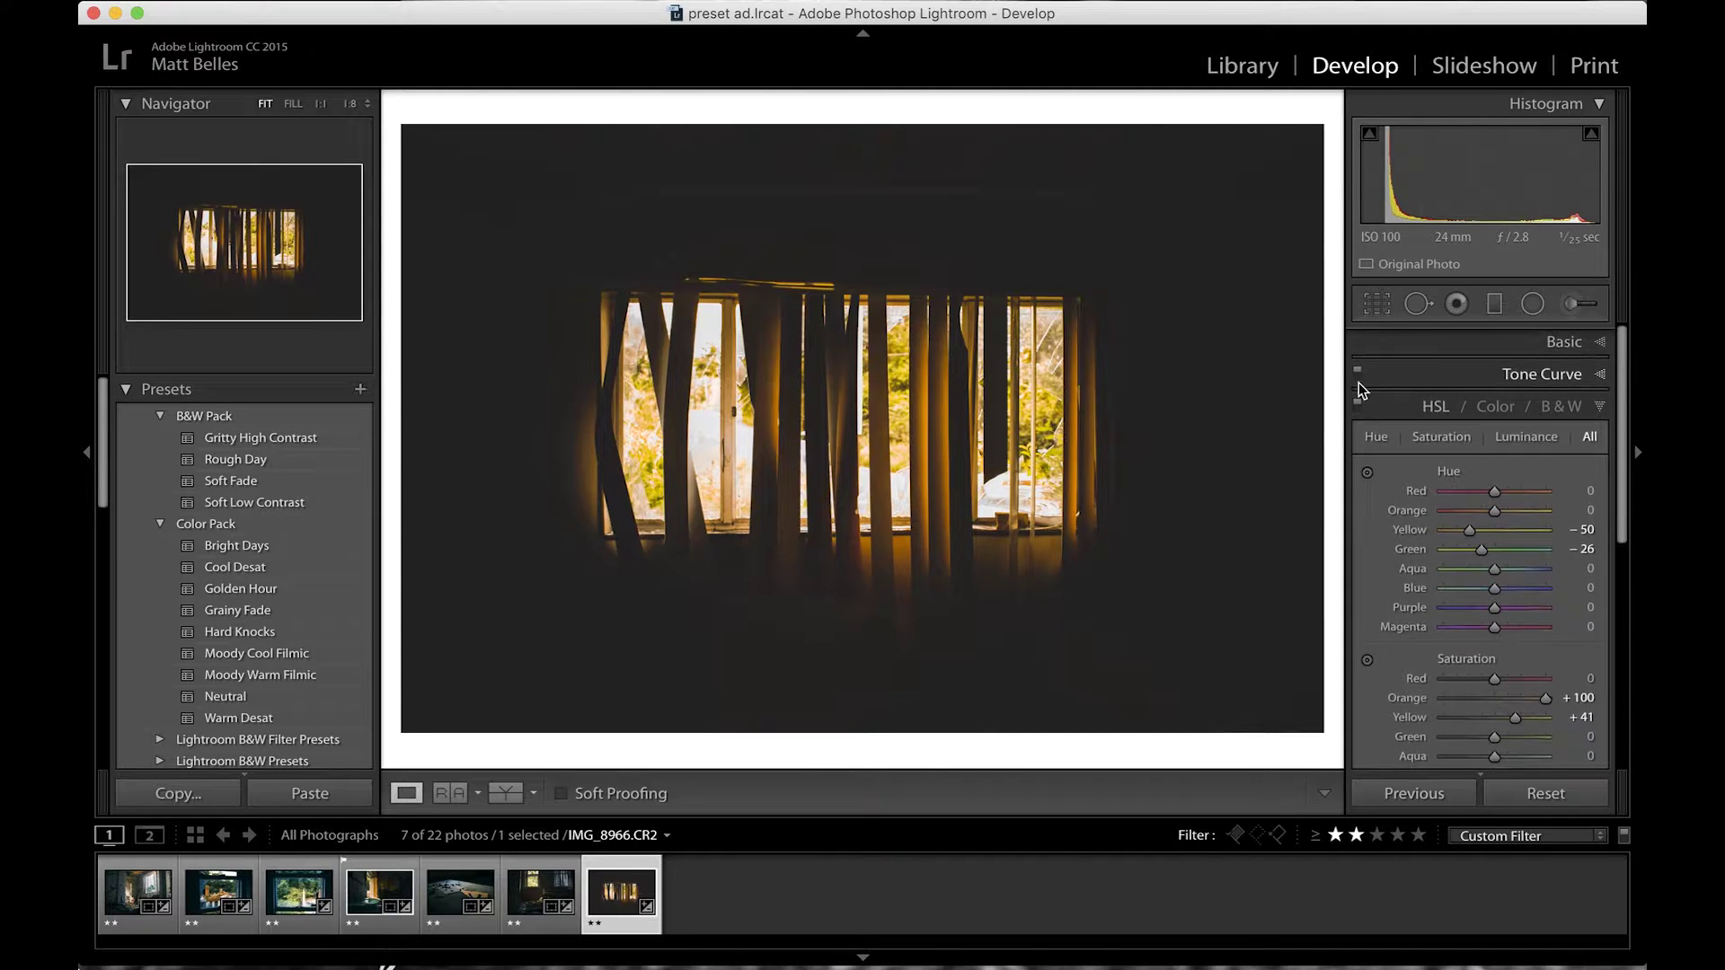
{"action": "left_click", "coordinate": [1358, 368]}
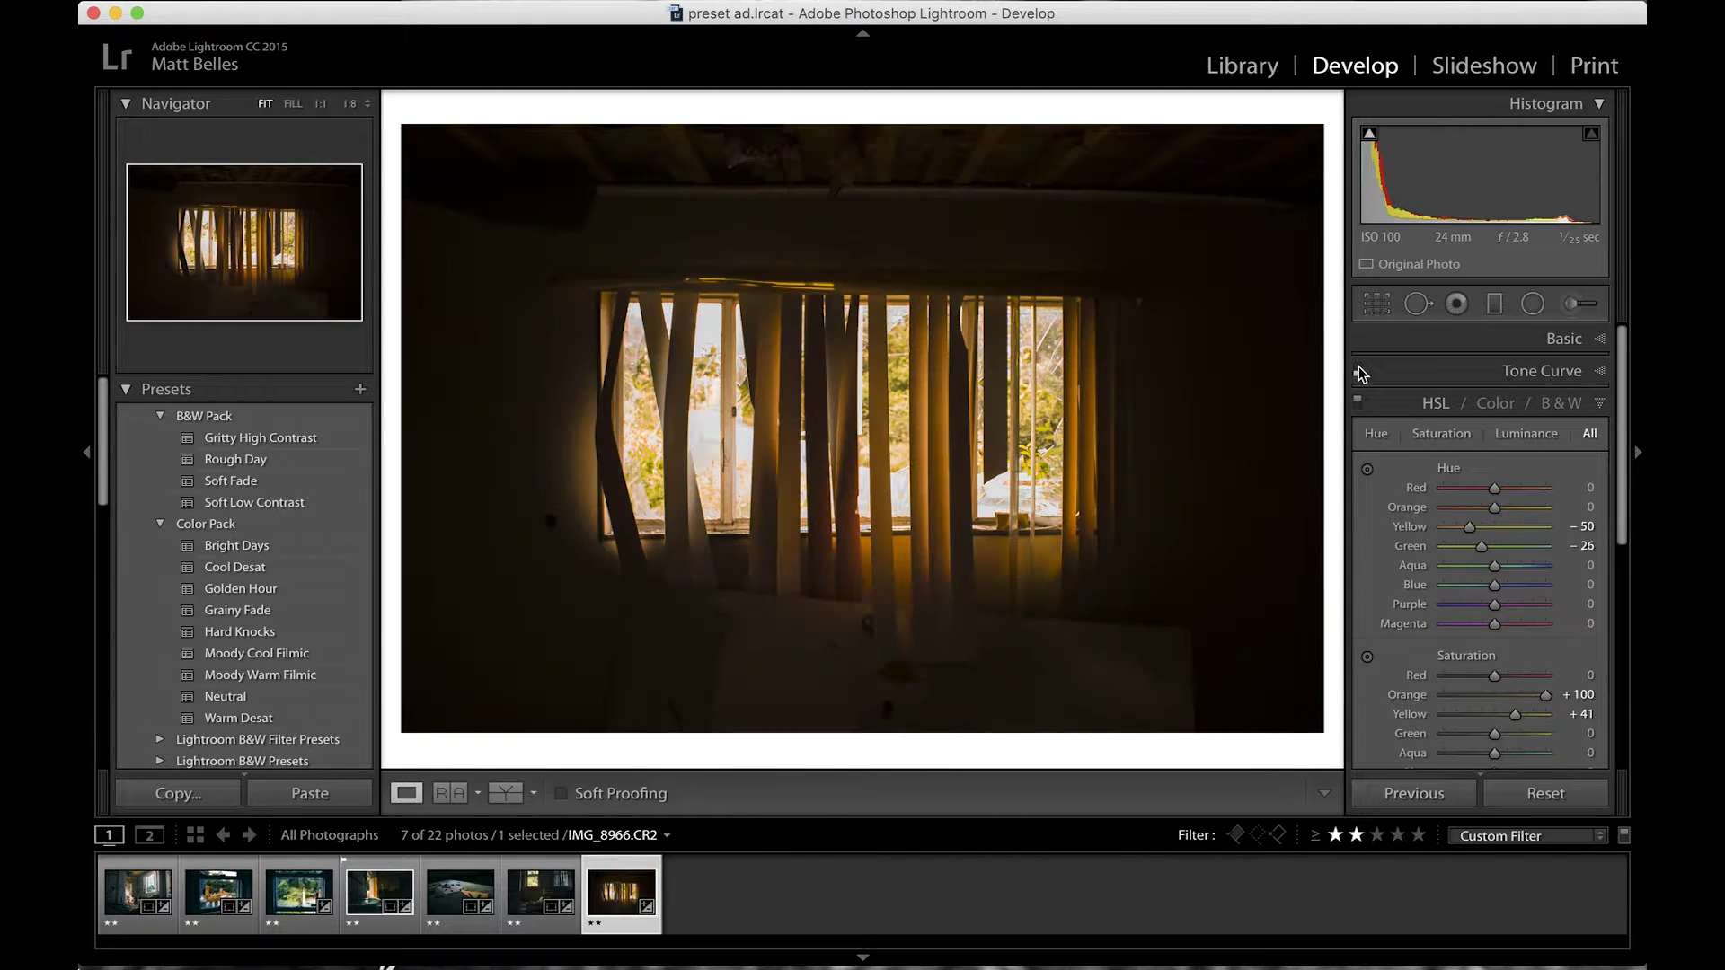
{"action": "left_click", "coordinate": [1358, 368]}
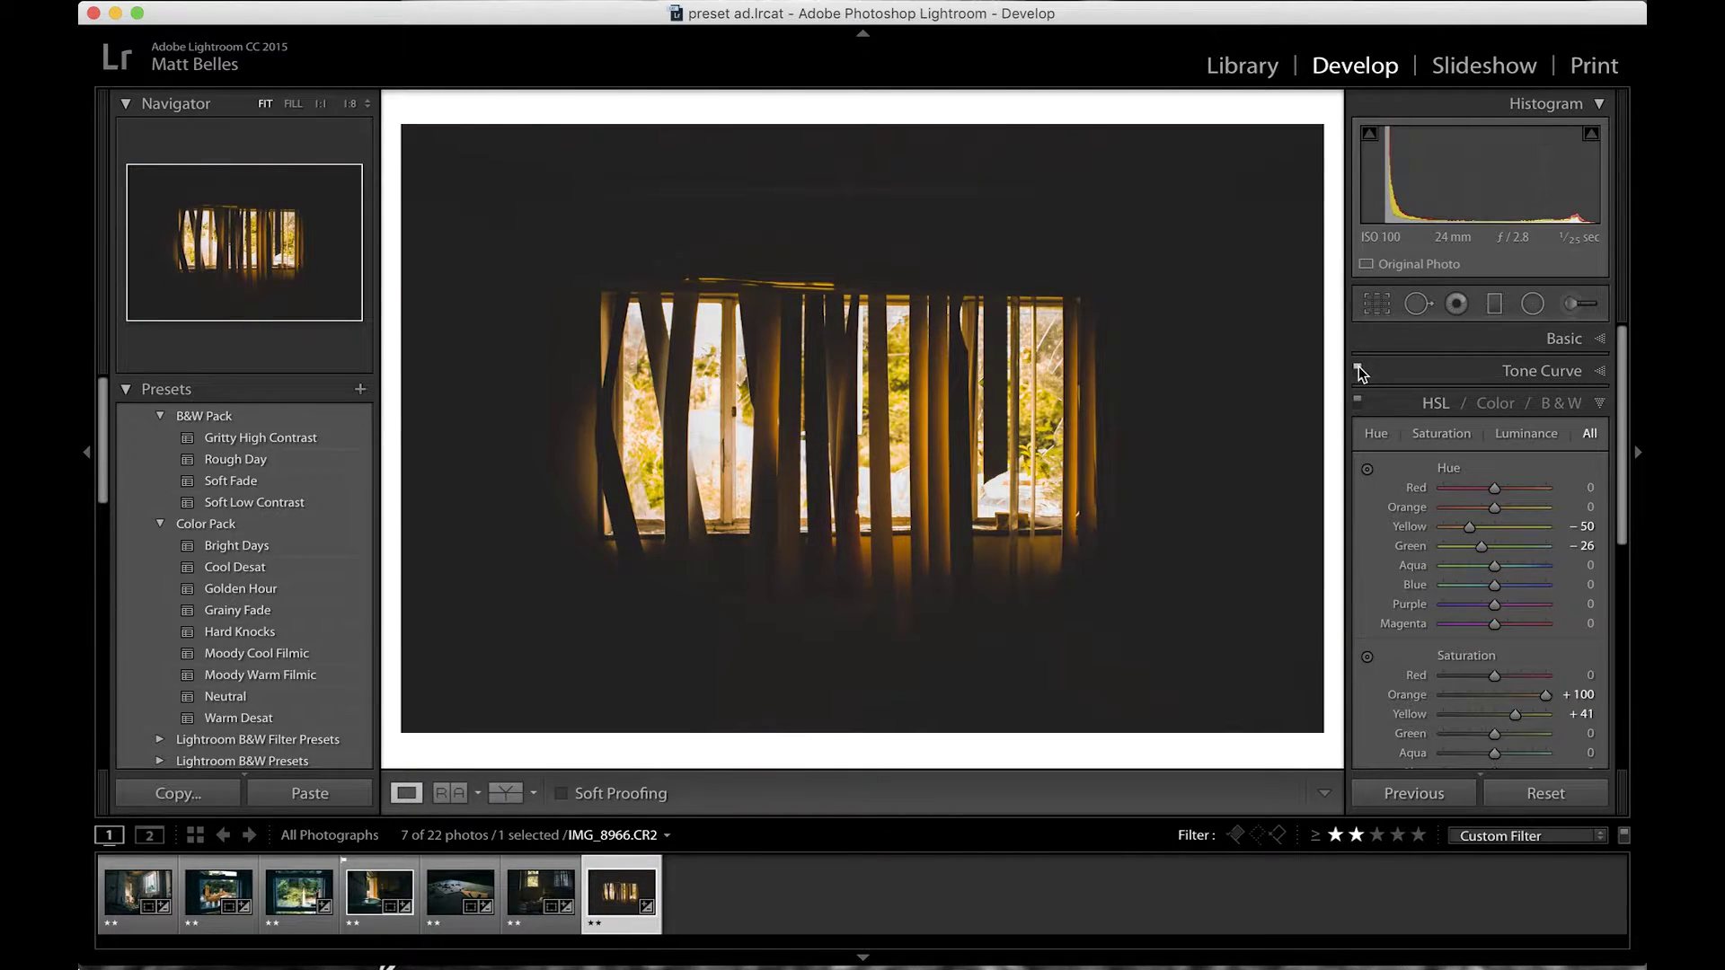
{"action": "left_click", "coordinate": [1358, 369]}
{"action": "left_click", "coordinate": [1358, 370]}
{"action": "left_click", "coordinate": [1358, 369]}
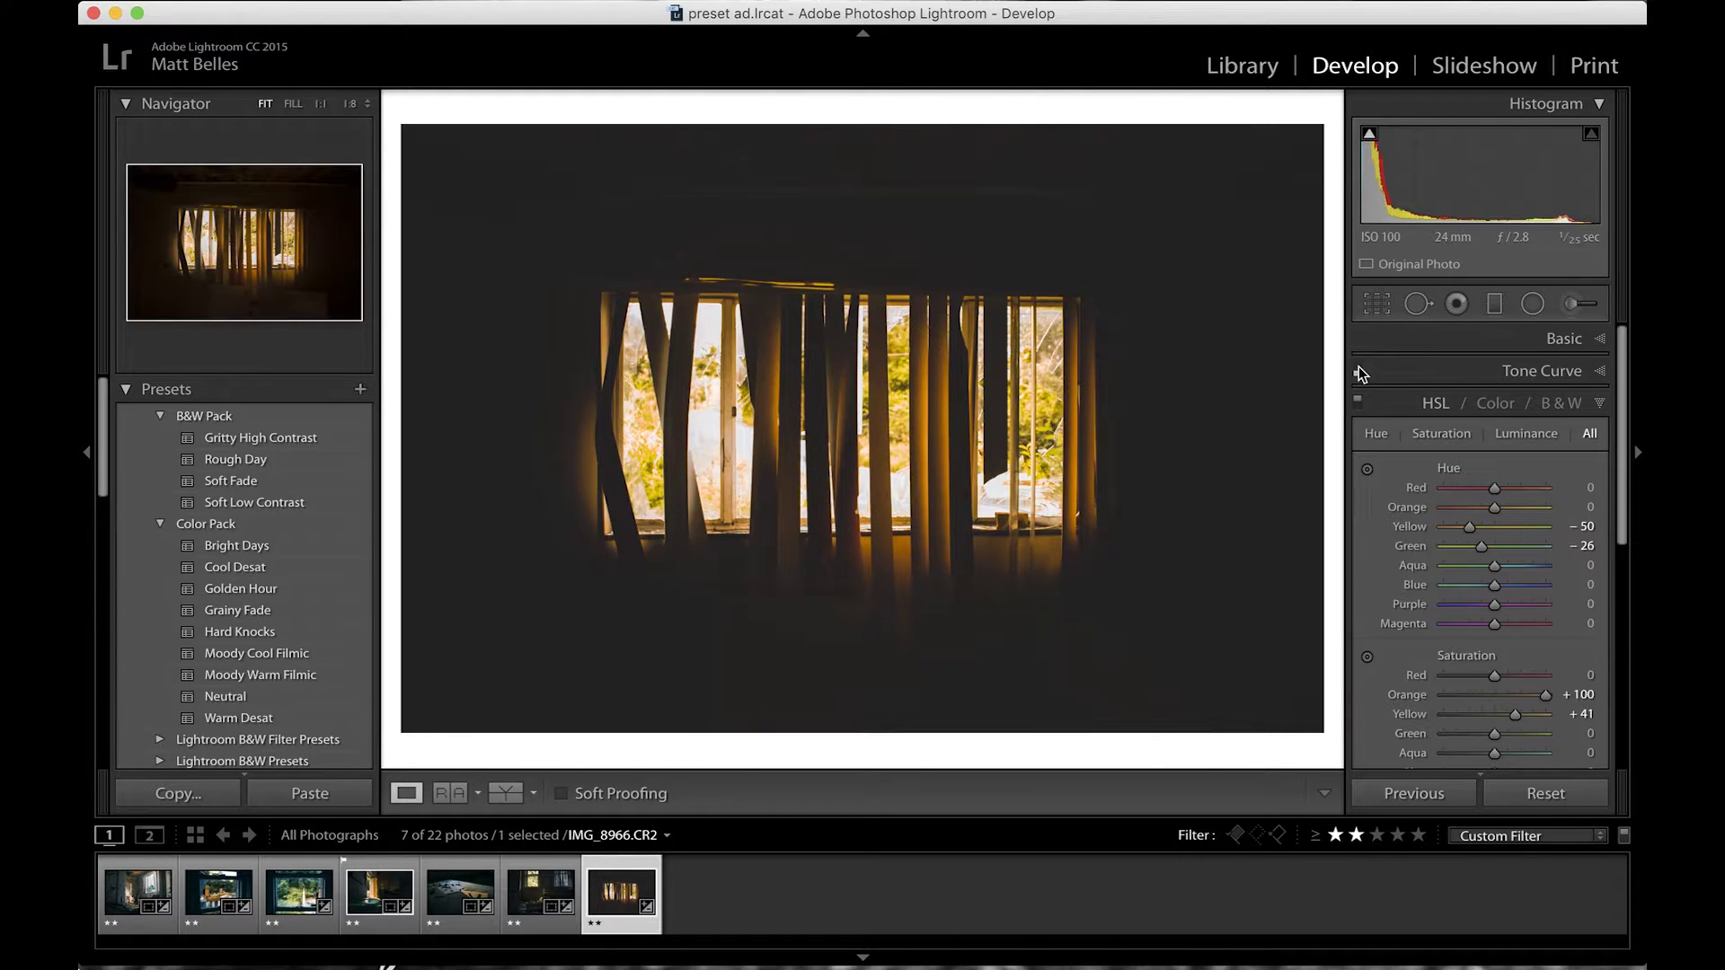
{"action": "left_click", "coordinate": [1358, 370]}
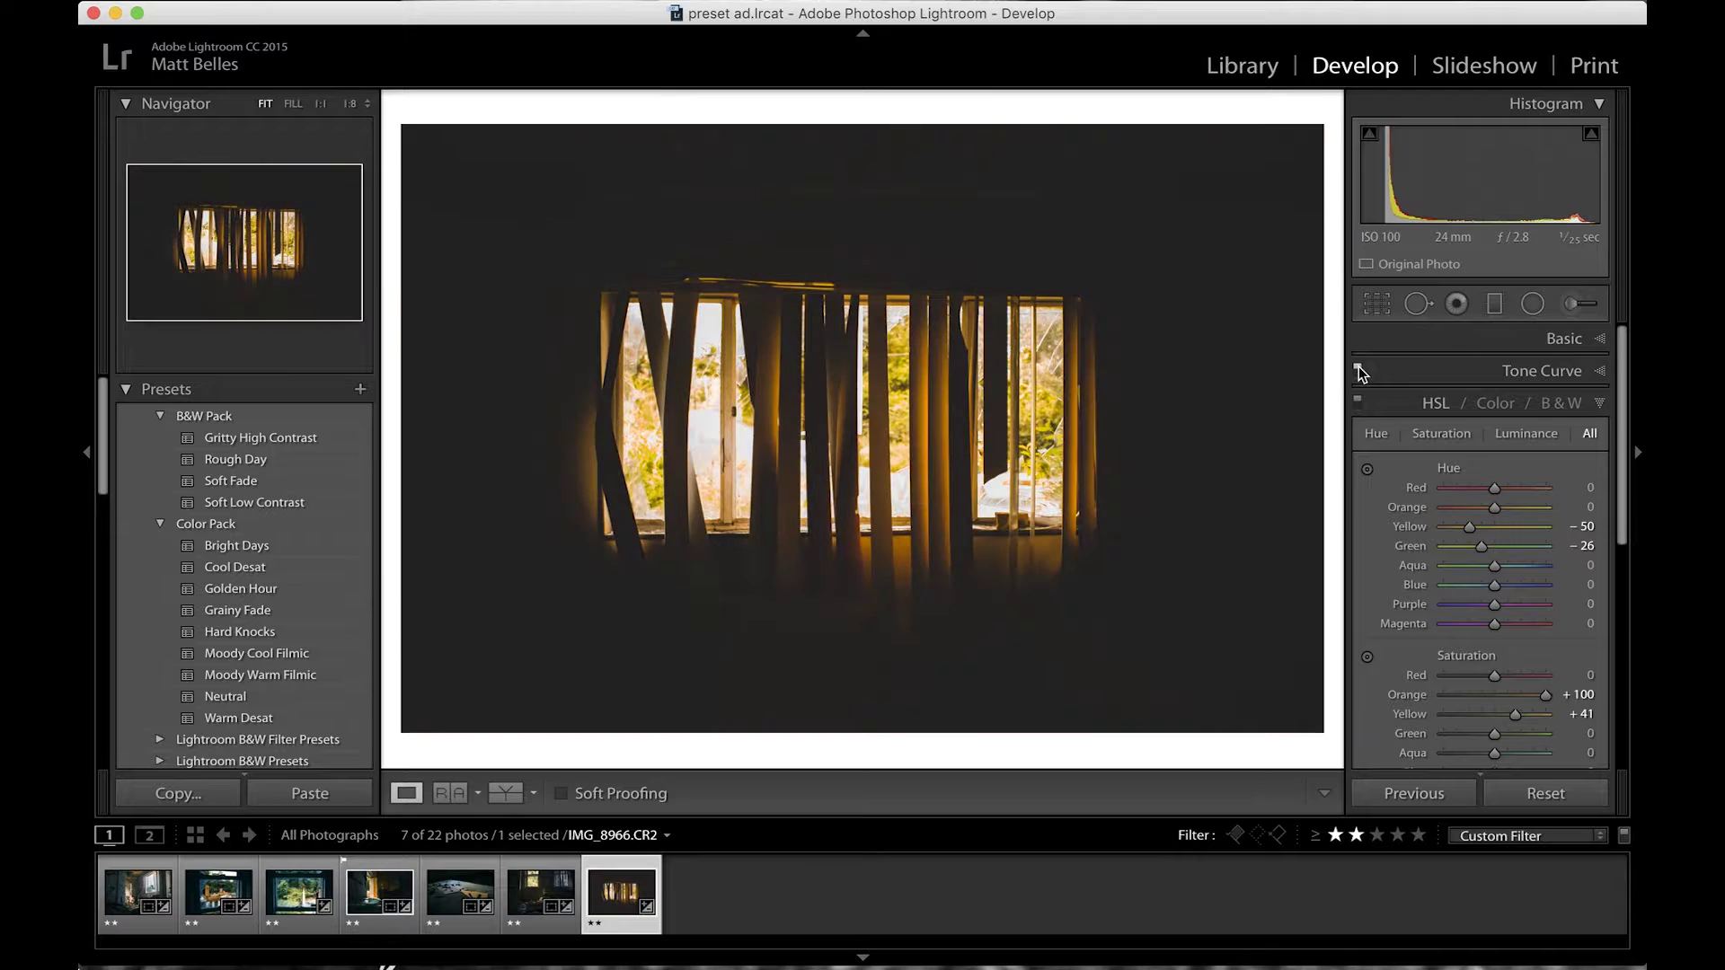
{"action": "left_click", "coordinate": [1359, 369]}
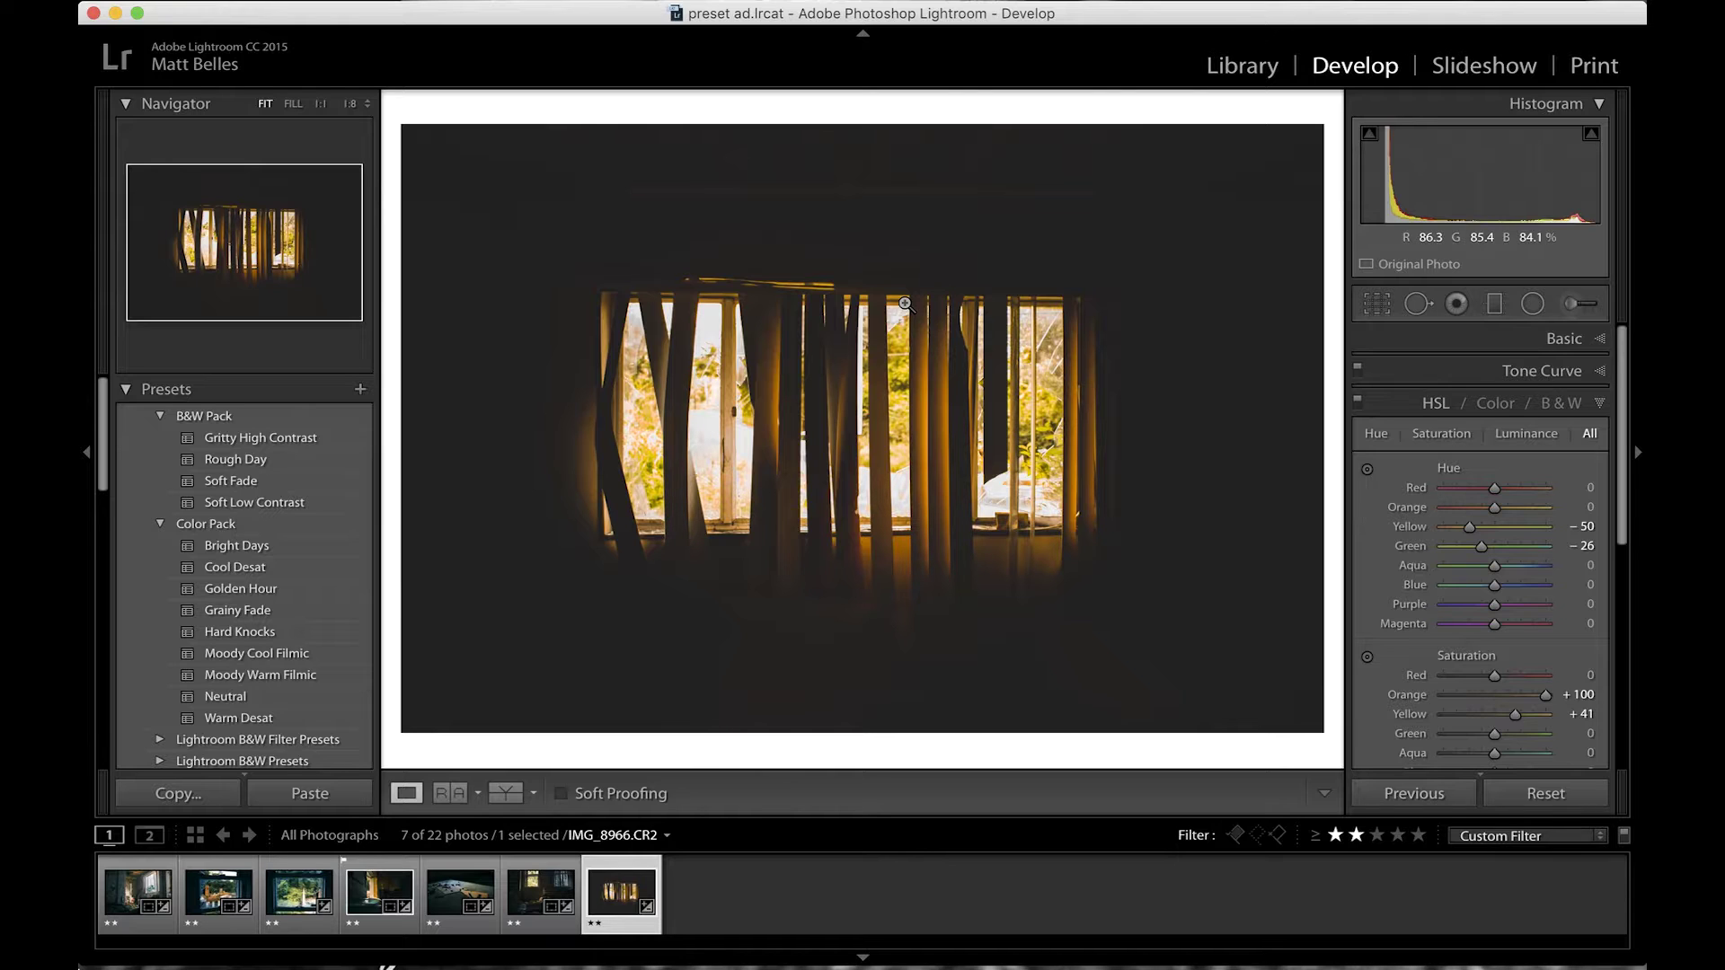
{"action": "key", "text": "backslash"}
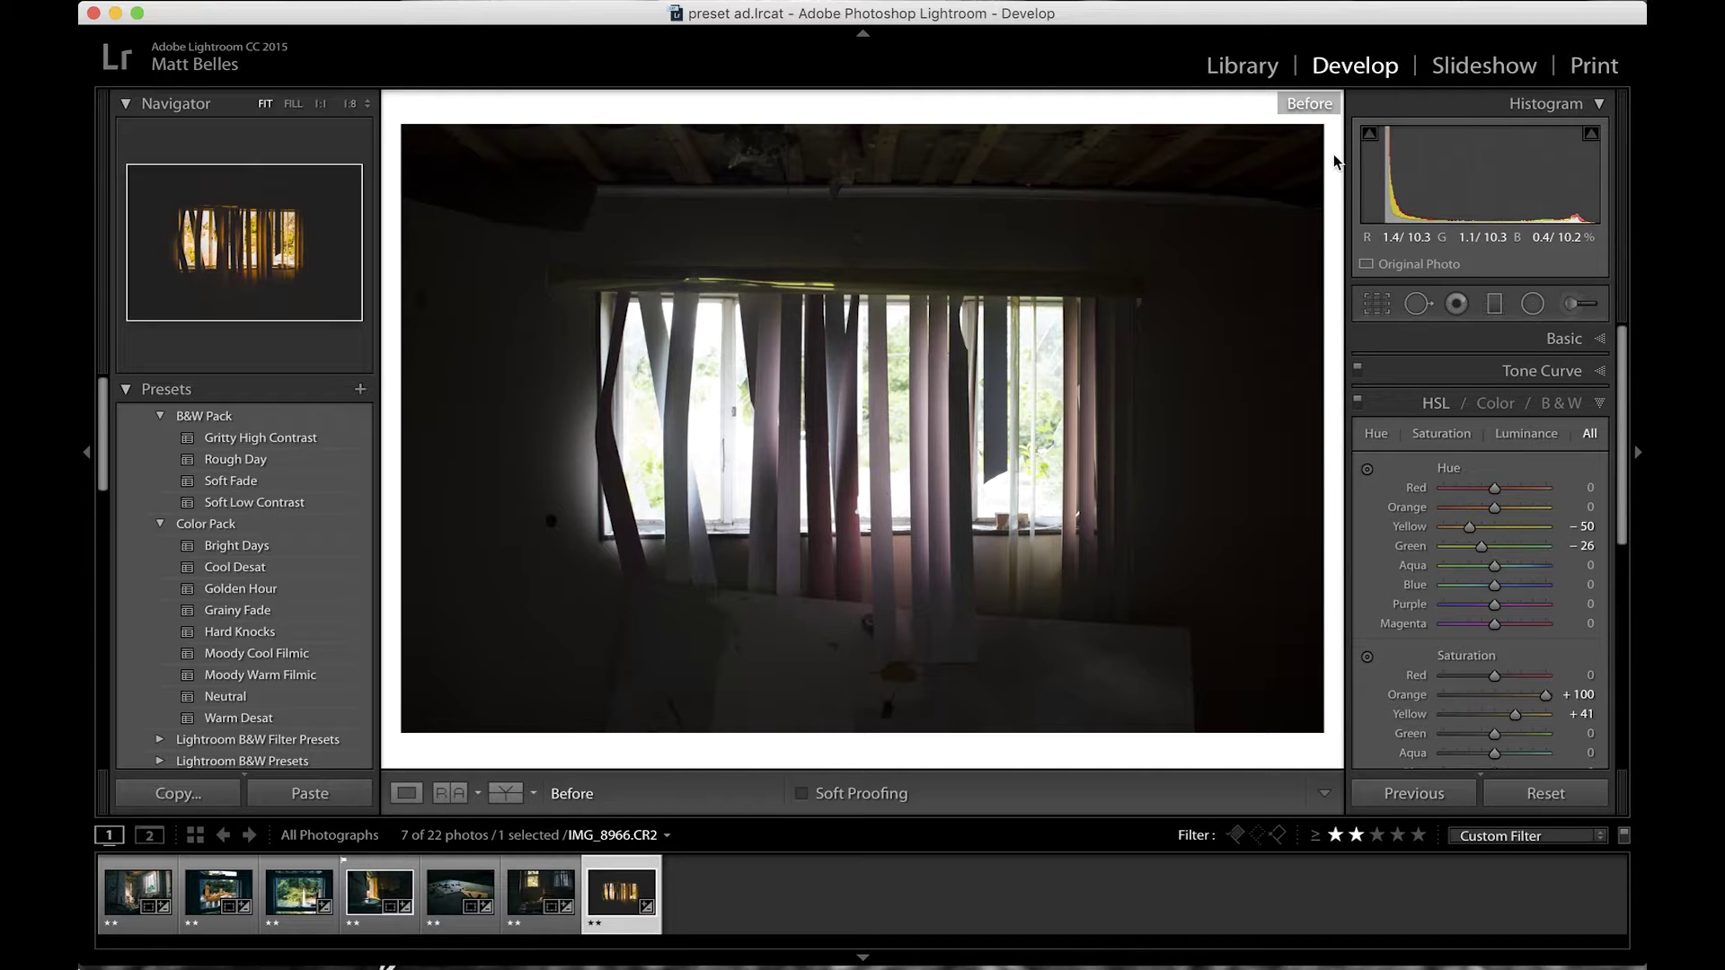
{"action": "key", "text": "backslash"}
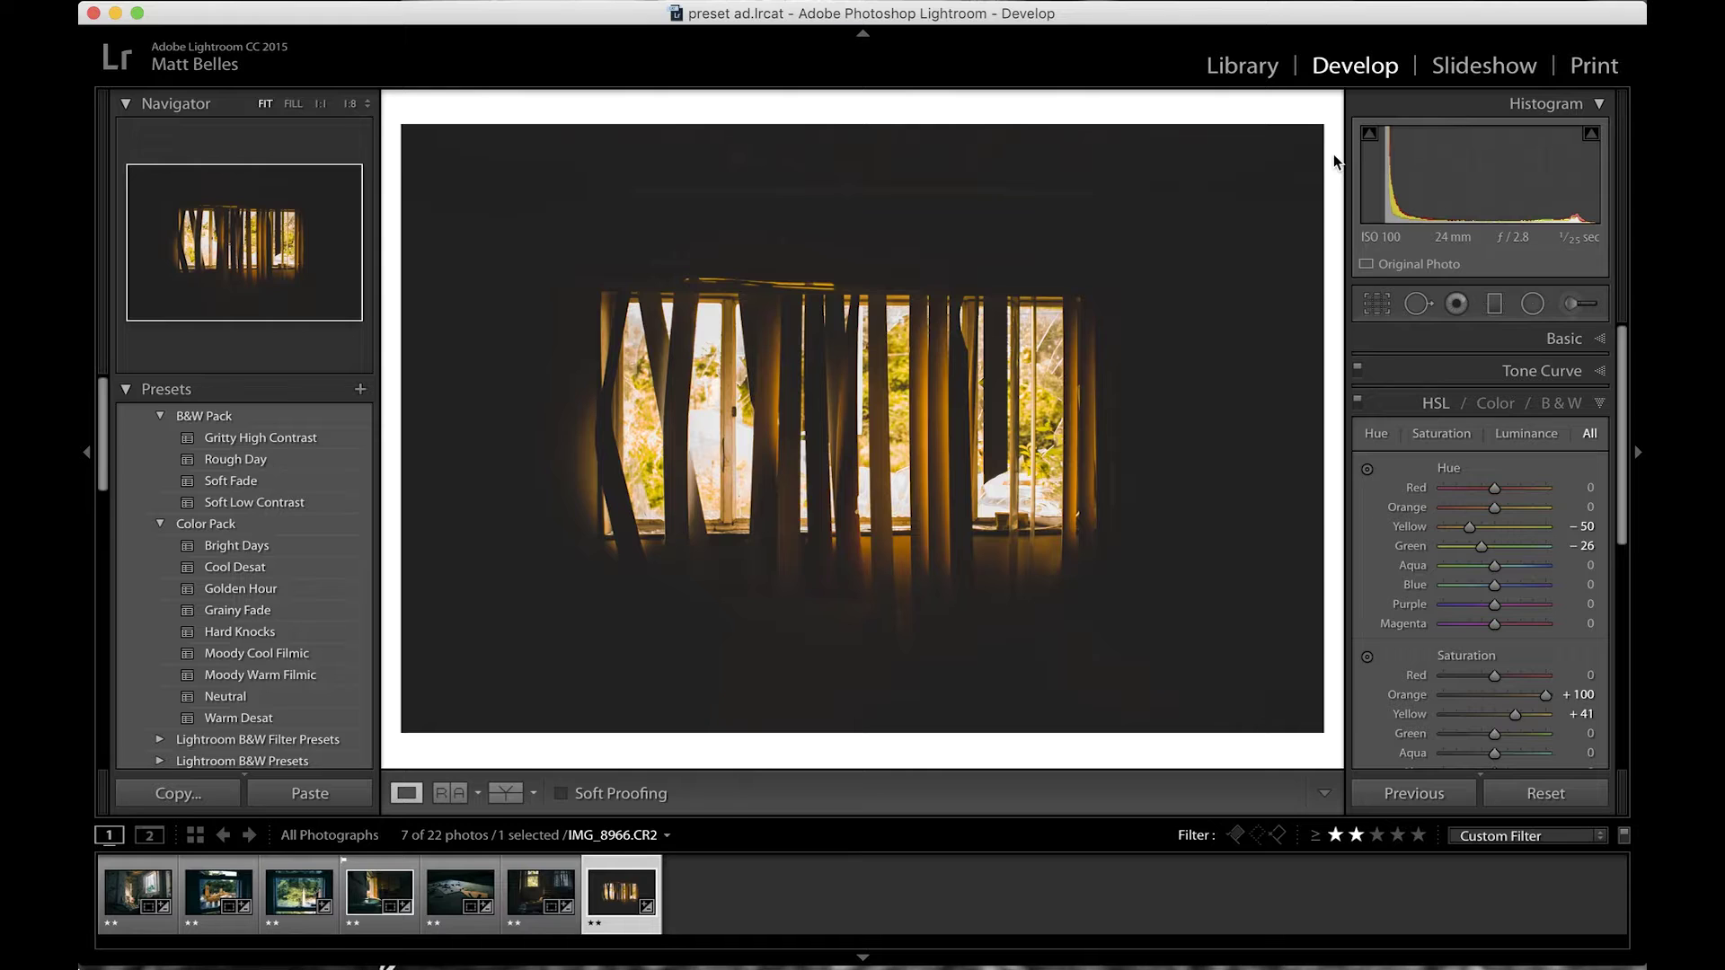
{"action": "key", "text": "backslash"}
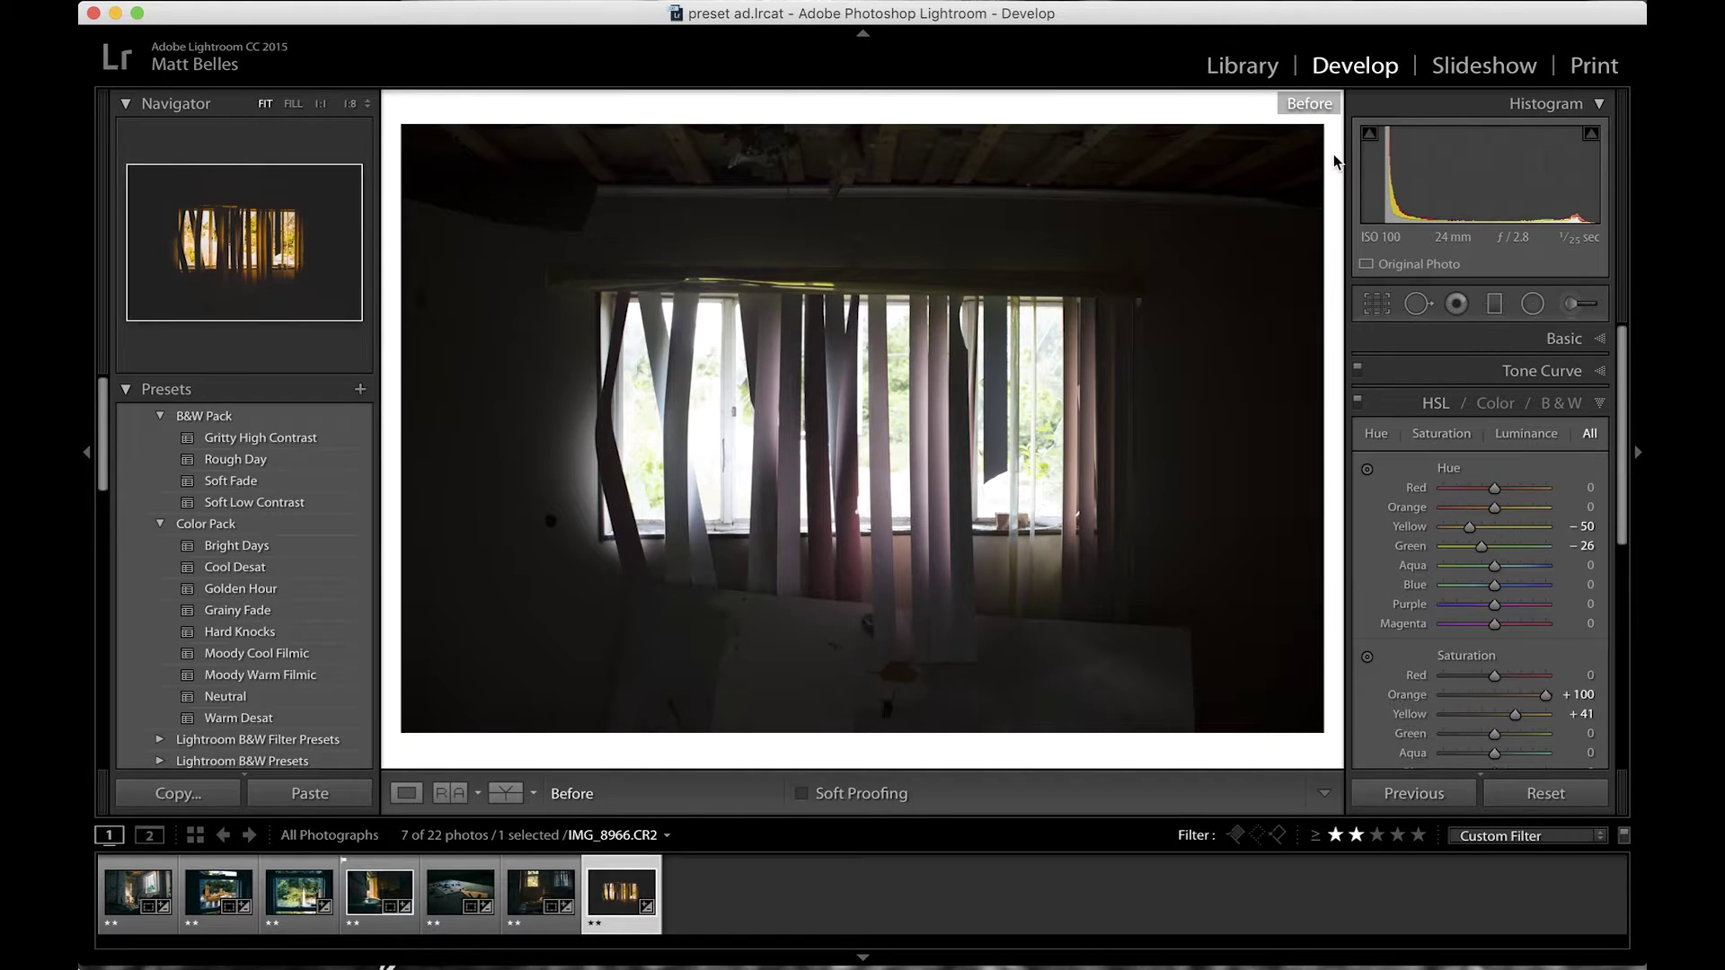